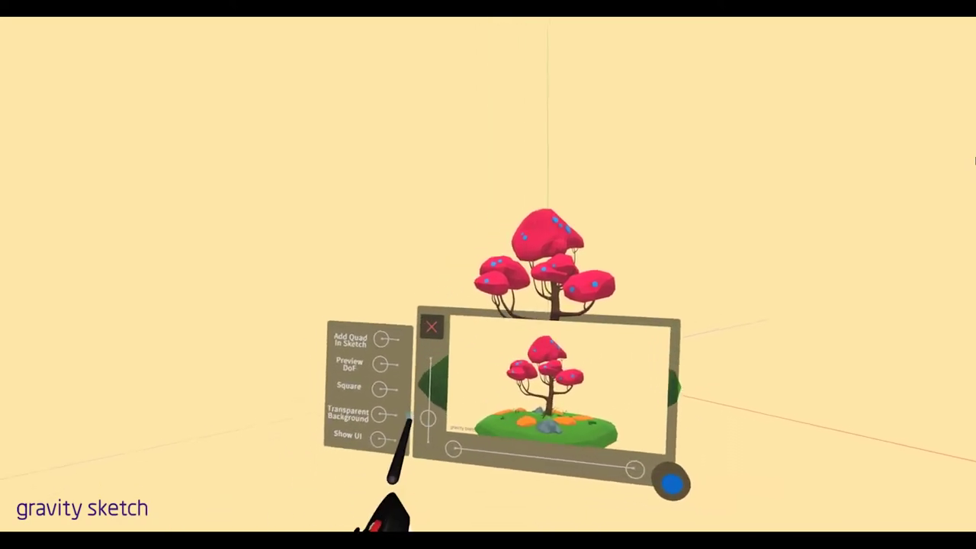
# Step: Drag the camera panel slider to zoom the Gravity Sketch preview out until the whole tree-on-island model fits
pyautogui.moveTo(371, 431); pyautogui.dragTo(343, 436)
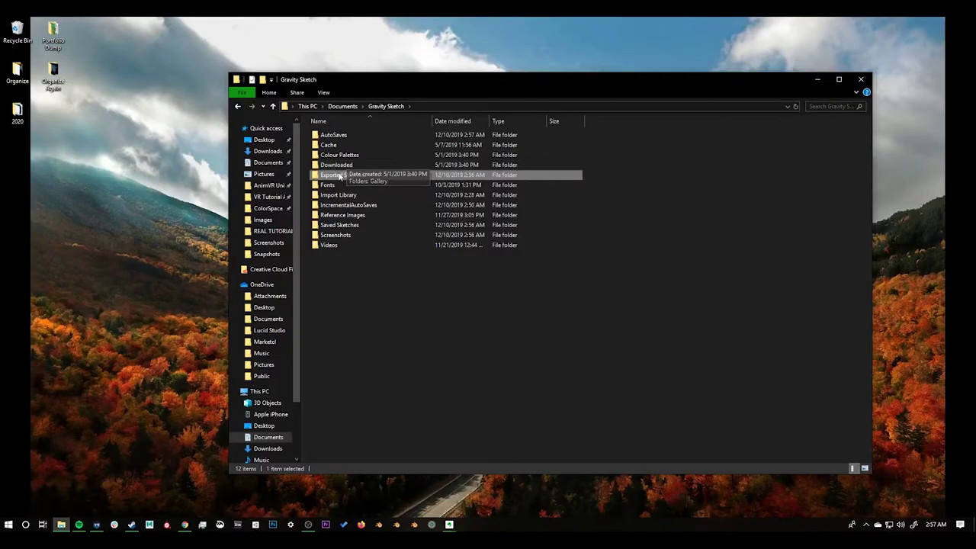
# Step: Extract the my_tree_04 zip in Exported Sketches into a my_tree_04 folder holding its MTL and OBJ files
pyautogui.doubleClick(341, 177)
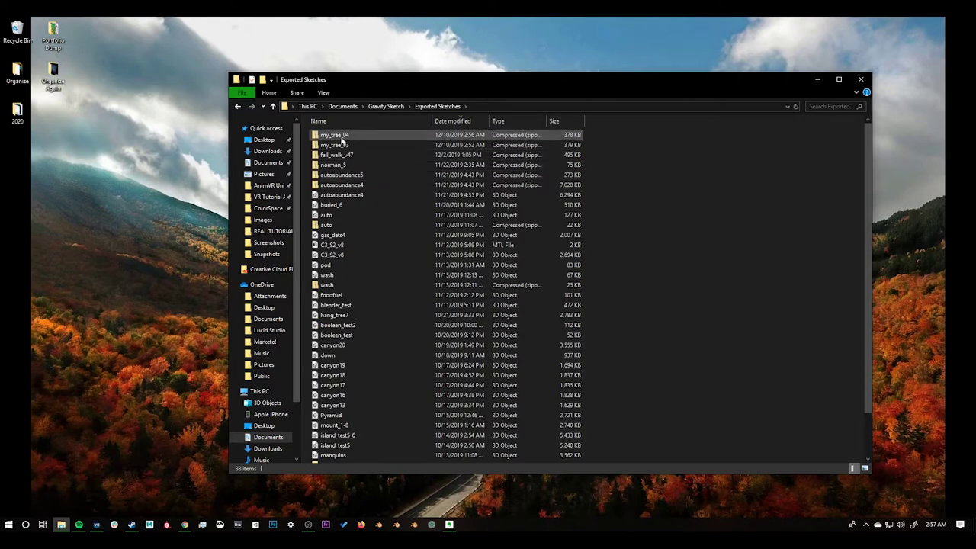
pyautogui.doubleClick(335, 136)
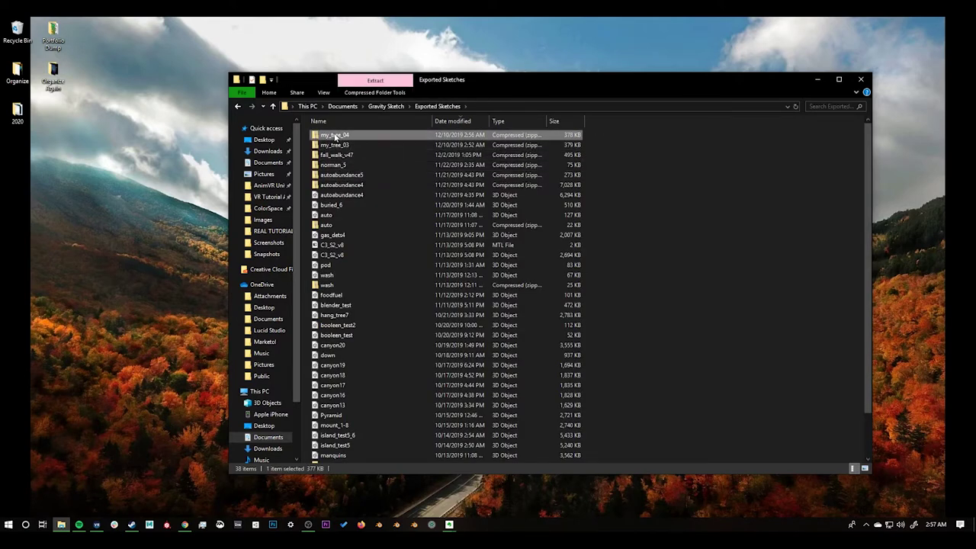
pyautogui.click(386, 93)
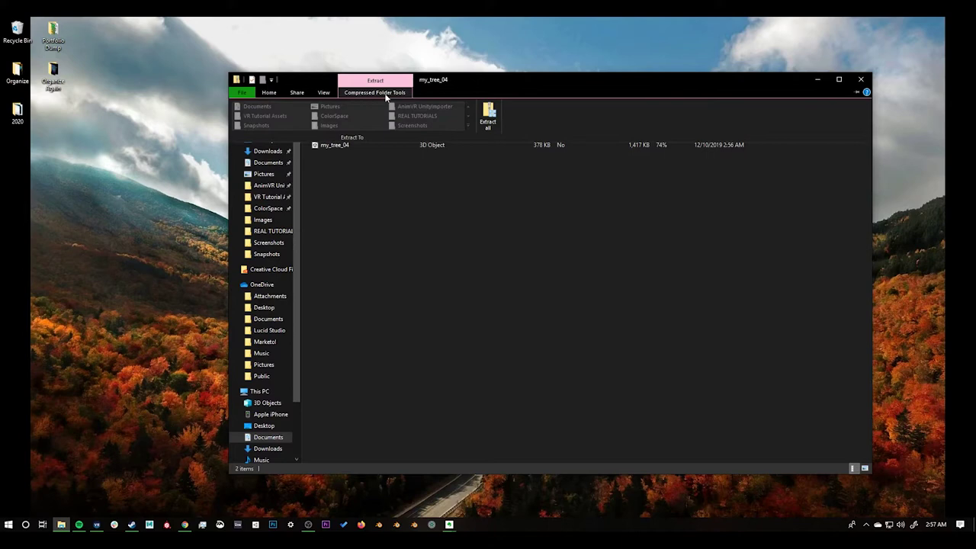
pyautogui.click(489, 115)
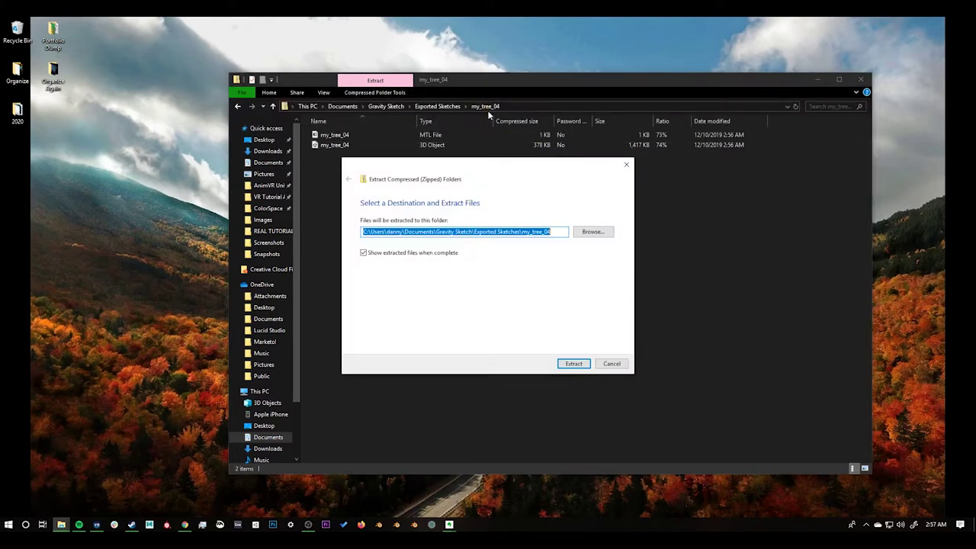
pyautogui.click(574, 364)
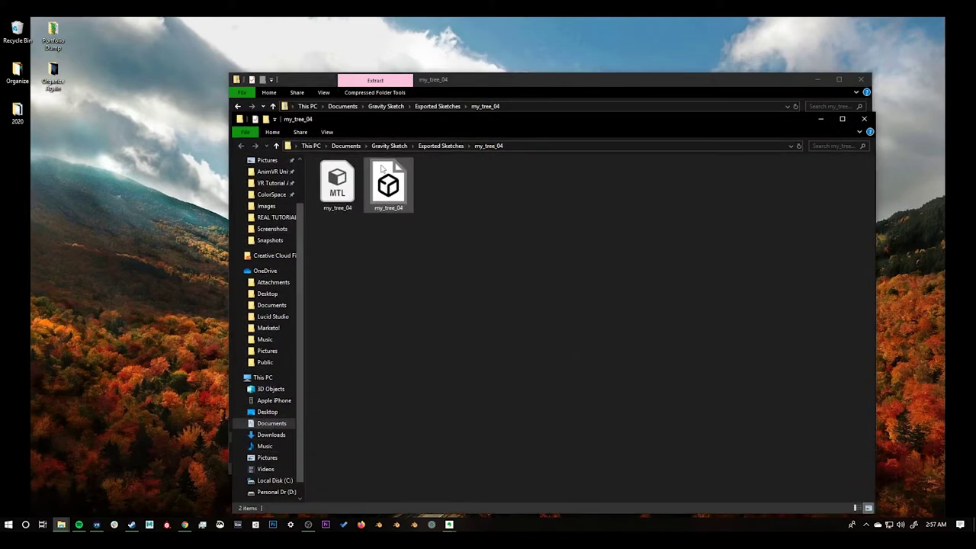
# Step: Start a new General scene in Blender and delete the default cube
pyautogui.click(413, 525)
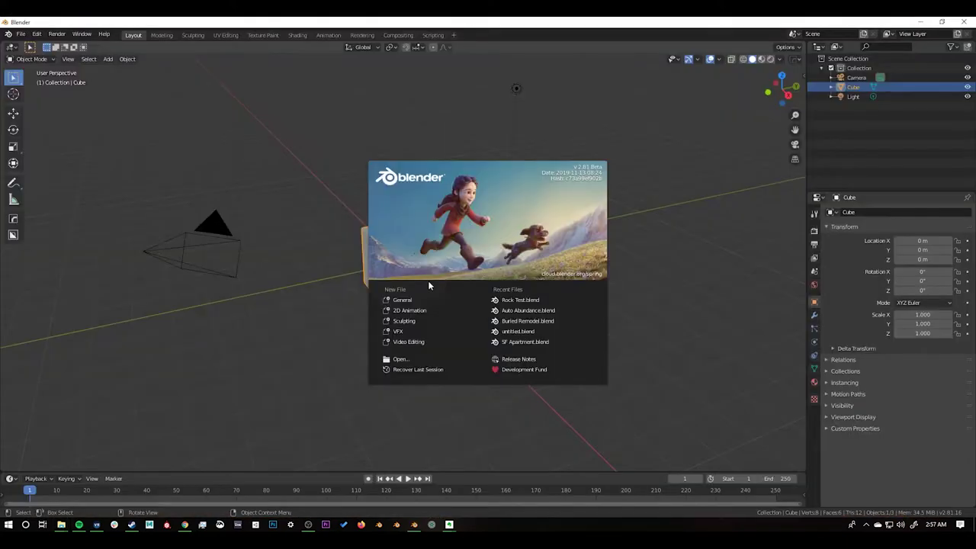
pyautogui.click(407, 302)
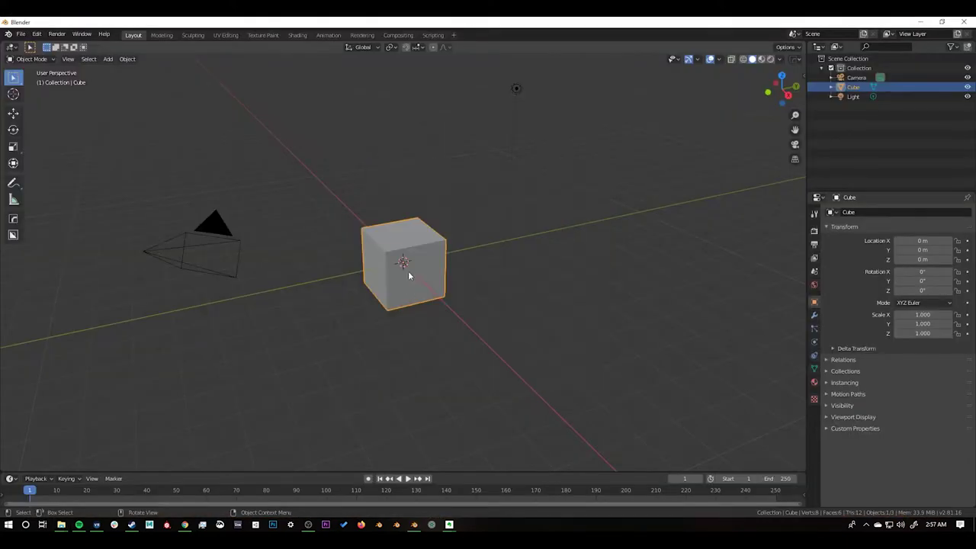
pyautogui.press('Delete')
# Step: Import my_tree_04.obj as Wavefront OBJ from Gravity Sketch > Exported Sketches > my_tree_04
pyautogui.click(20, 35)
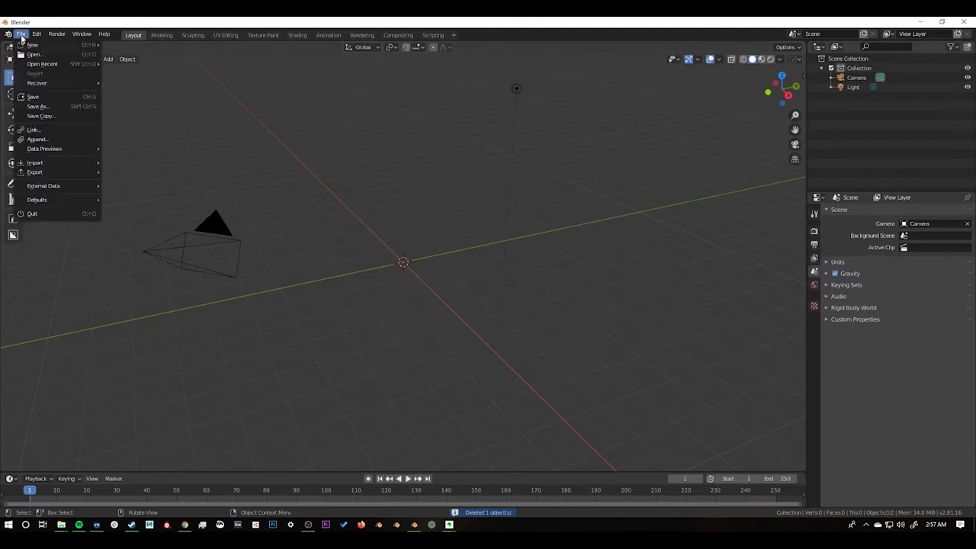
pyautogui.moveTo(39, 163)
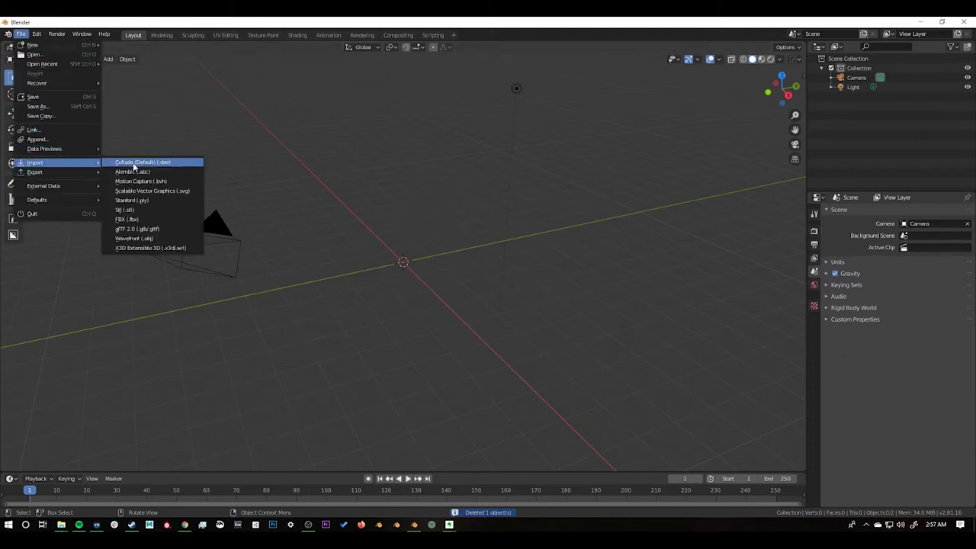
pyautogui.click(136, 238)
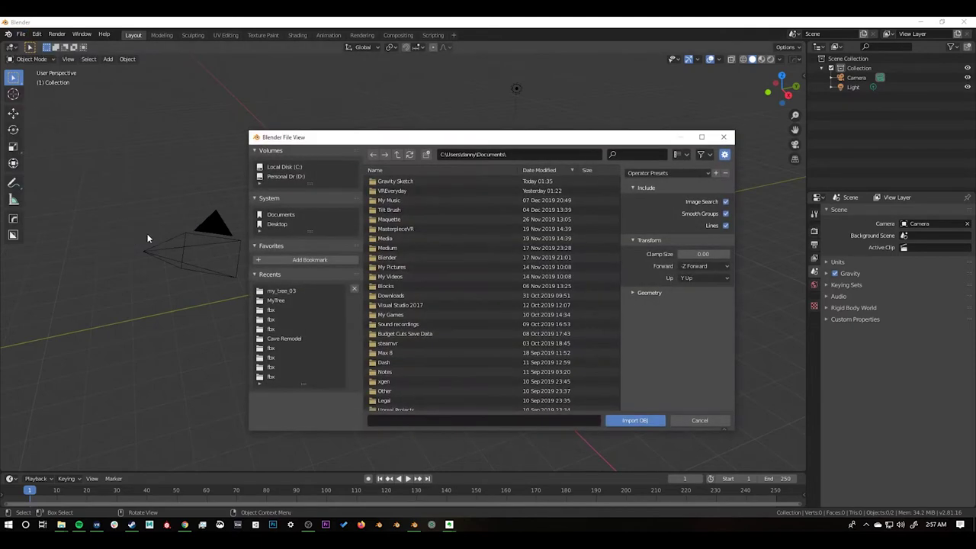
pyautogui.doubleClick(403, 181)
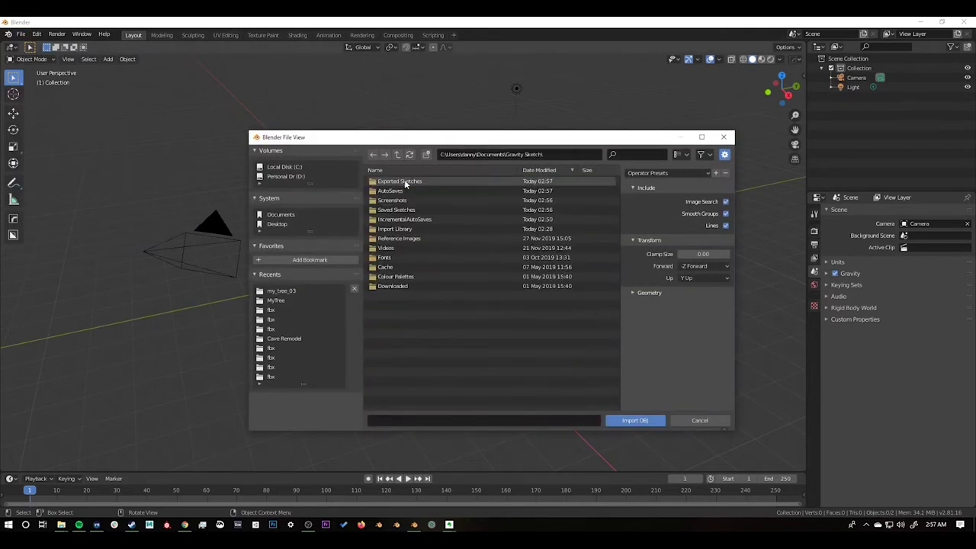
pyautogui.doubleClick(405, 183)
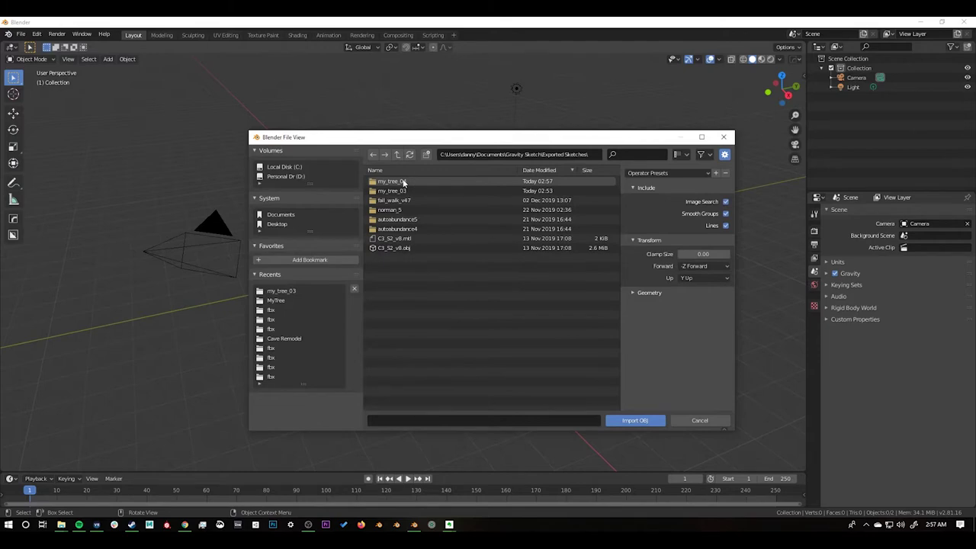
pyautogui.doubleClick(403, 183)
pyautogui.click(408, 190)
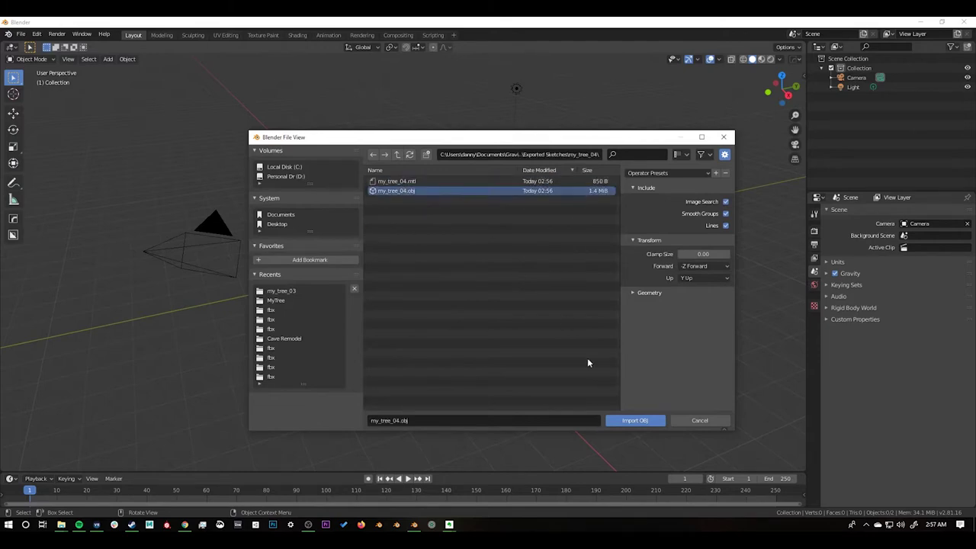
pyautogui.click(621, 420)
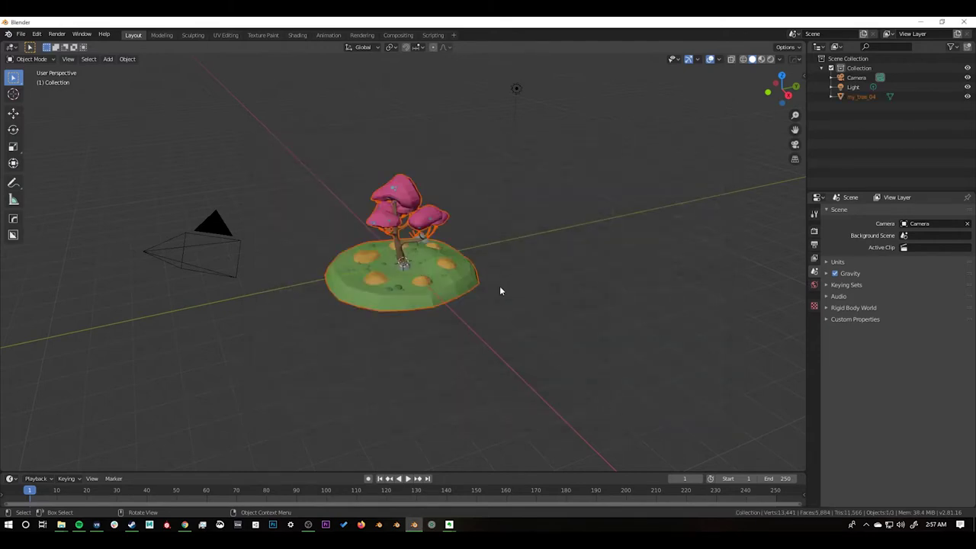
pyautogui.scroll(3, 500, 283)
pyautogui.moveTo(501, 272); pyautogui.dragTo(319, 267, button='middle')
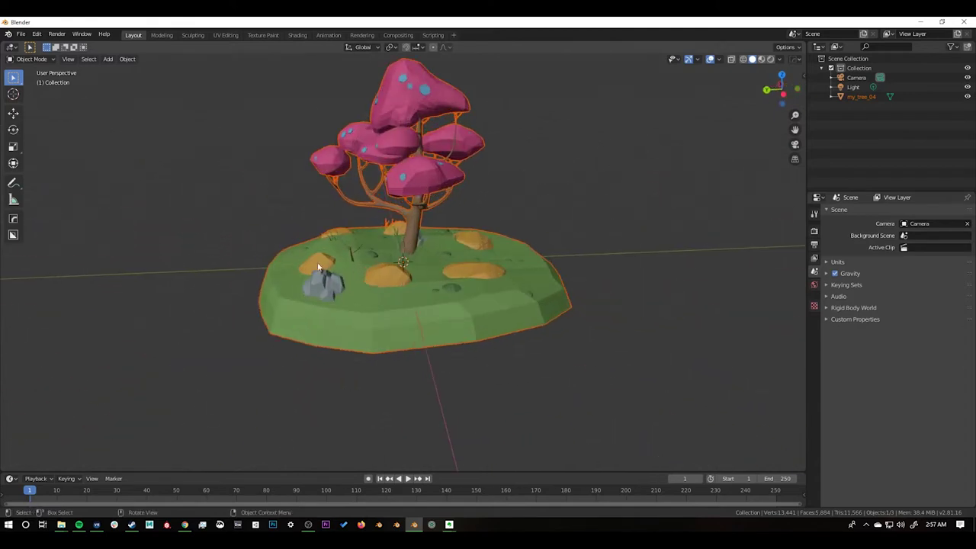
pyautogui.scroll(2, 386, 271)
pyautogui.moveTo(418, 251); pyautogui.dragTo(442, 280, button='middle')
pyautogui.scroll(-4, 457, 292)
pyautogui.scroll(2, 443, 280)
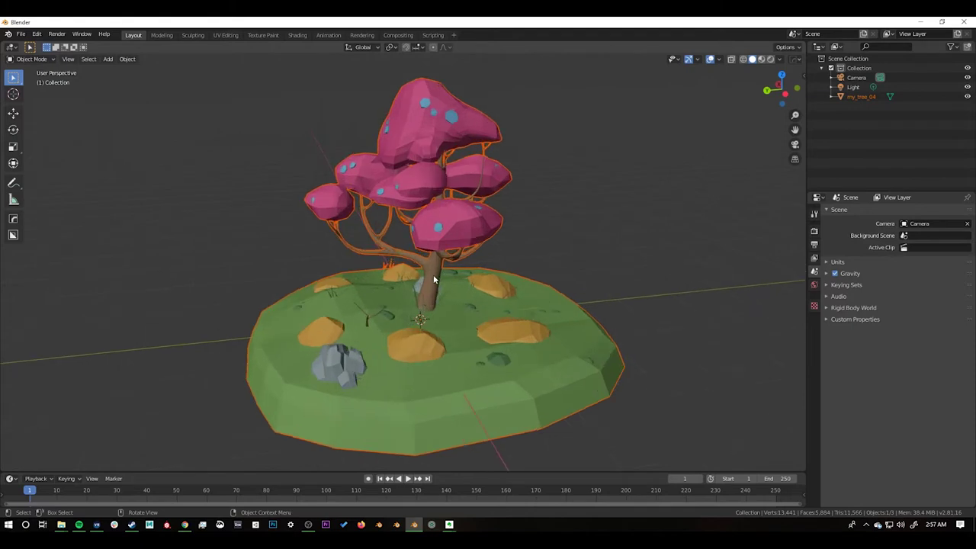
pyautogui.scroll(2, 433, 280)
pyautogui.scroll(2, 456, 256)
pyautogui.scroll(-2, 453, 236)
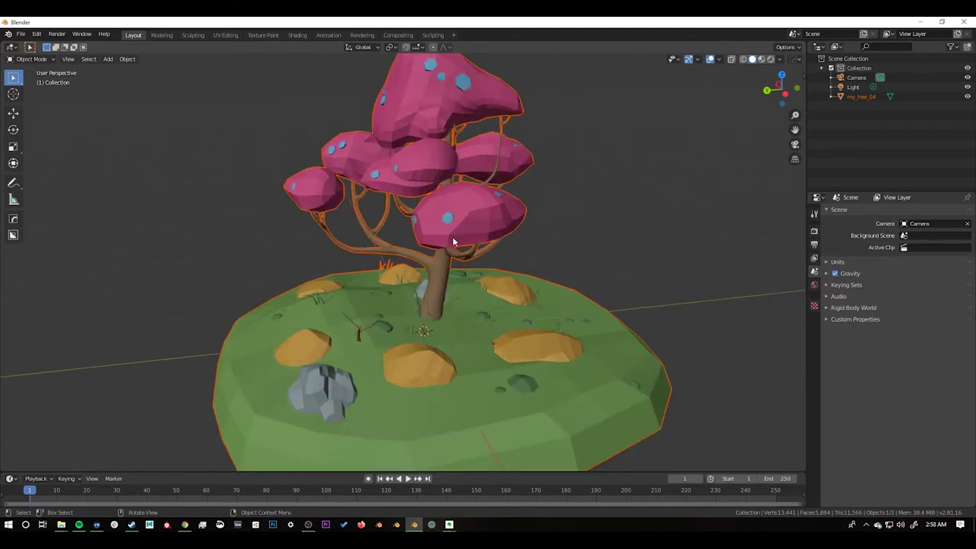
pyautogui.click(465, 202)
pyautogui.keyDown('shift'); pyautogui.click(509, 198); pyautogui.keyUp('shift')
pyautogui.click(472, 206)
pyautogui.scroll(-3, 471, 222)
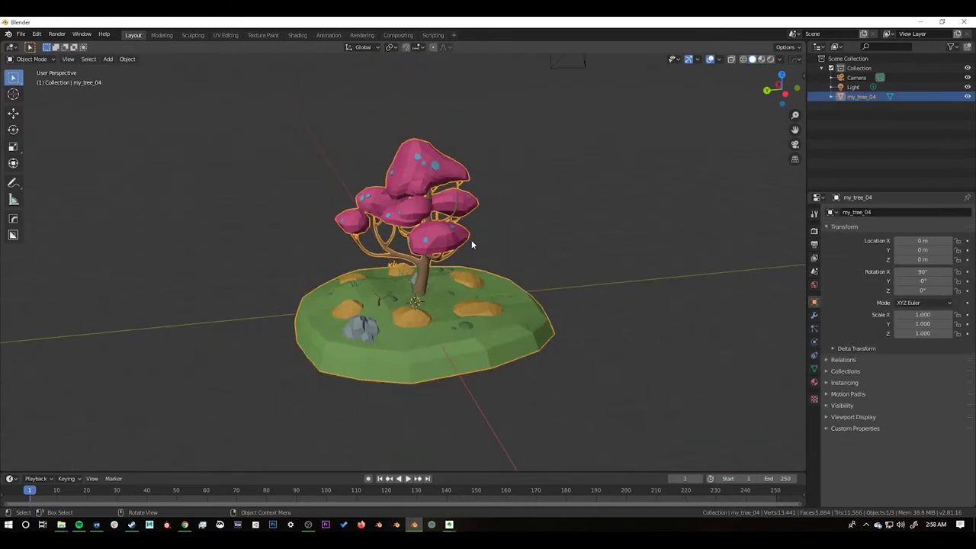
pyautogui.moveTo(471, 240); pyautogui.dragTo(453, 261, button='middle')
pyautogui.scroll(3, 460, 257)
pyautogui.scroll(3, 460, 258)
pyautogui.scroll(-4, 459, 260)
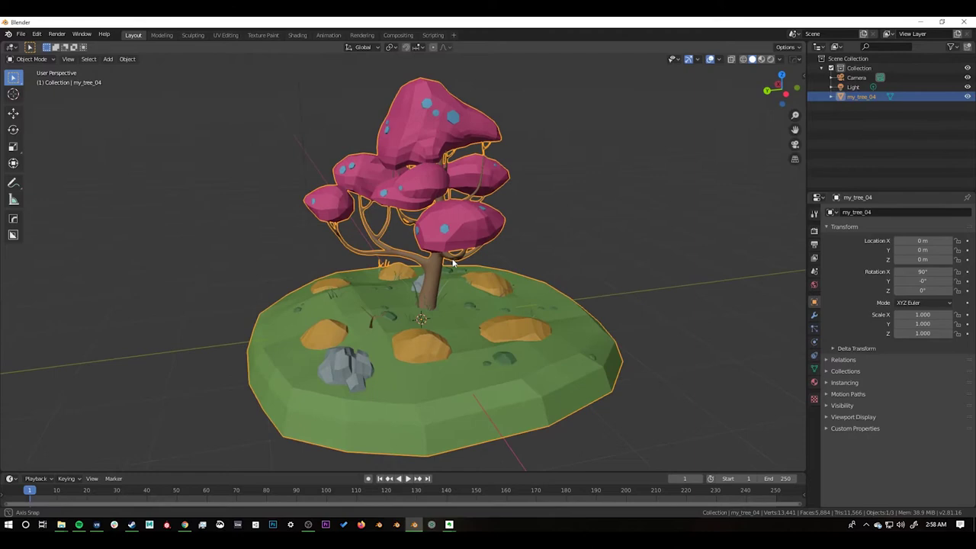
# Step: Put the tree mesh in Edit Mode with all its vertices selected
pyautogui.press('Tab')
pyautogui.press('a')
pyautogui.scroll(3, 453, 262)
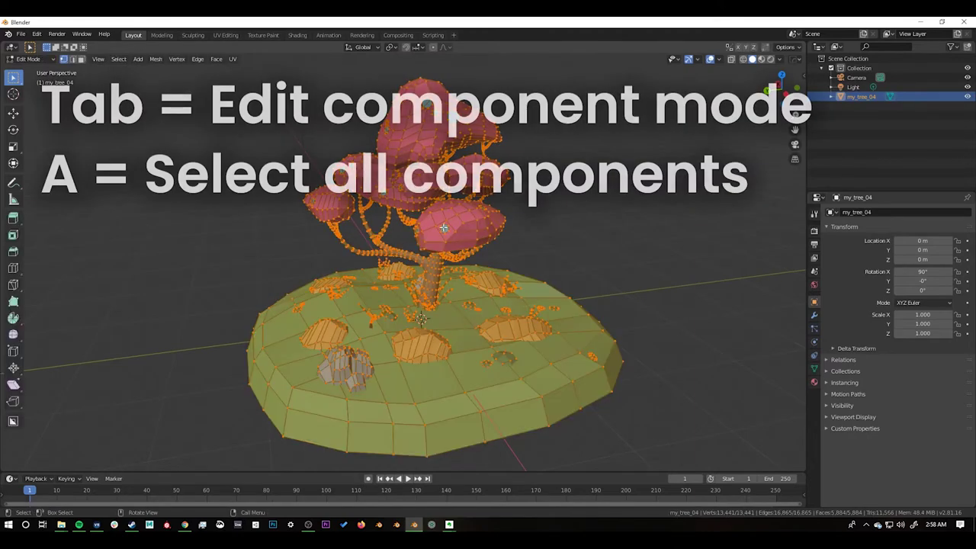
pyautogui.scroll(2, 434, 214)
pyautogui.moveTo(434, 214); pyautogui.dragTo(431, 230, button='middle')
# Step: Deselect everything, then start a move and cancel it without changing the mesh
pyautogui.hotkey('alt', 'a')
pyautogui.scroll(1, 418, 222)
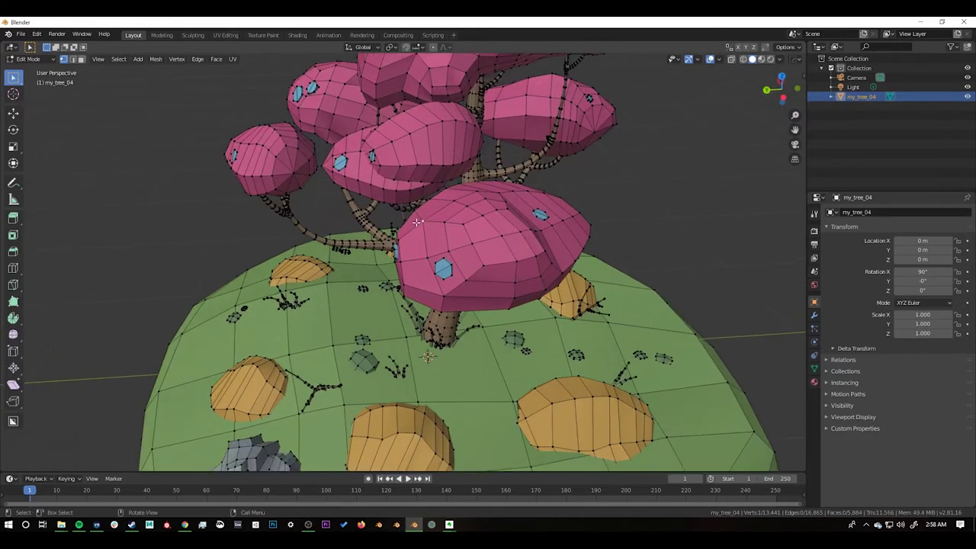
pyautogui.press('g')
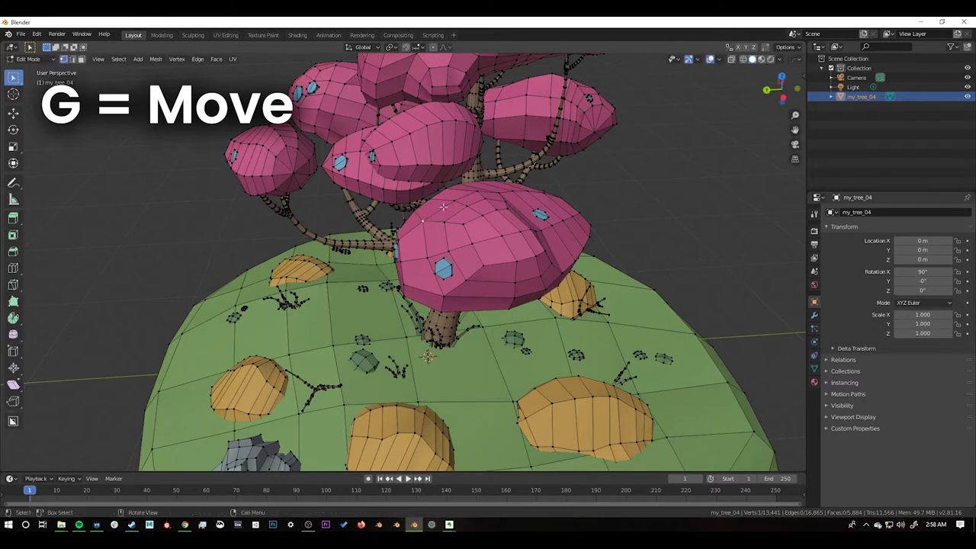
pyautogui.rightClick(439, 217)
pyautogui.scroll(-3, 439, 217)
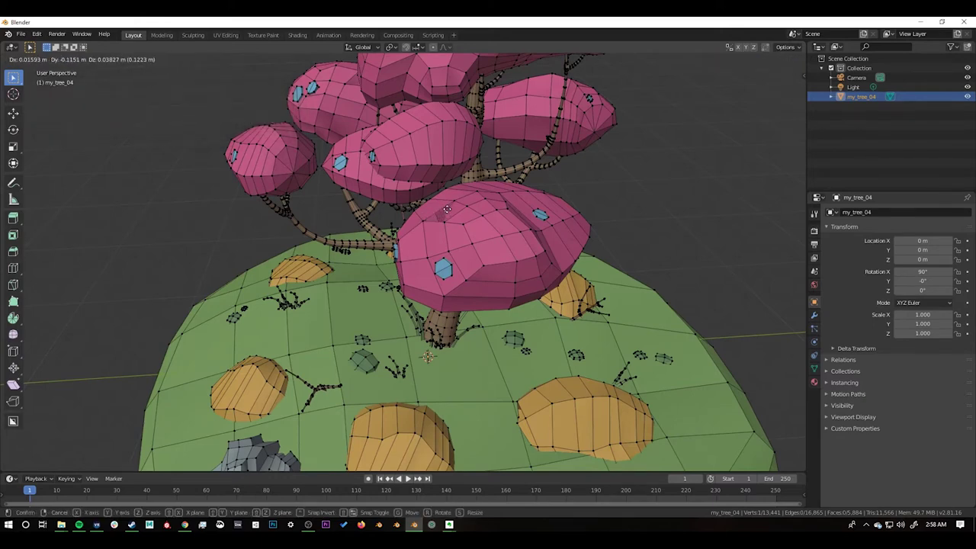
pyautogui.moveTo(436, 232); pyautogui.dragTo(360, 133, button='middle')
pyautogui.scroll(-3, 360, 132)
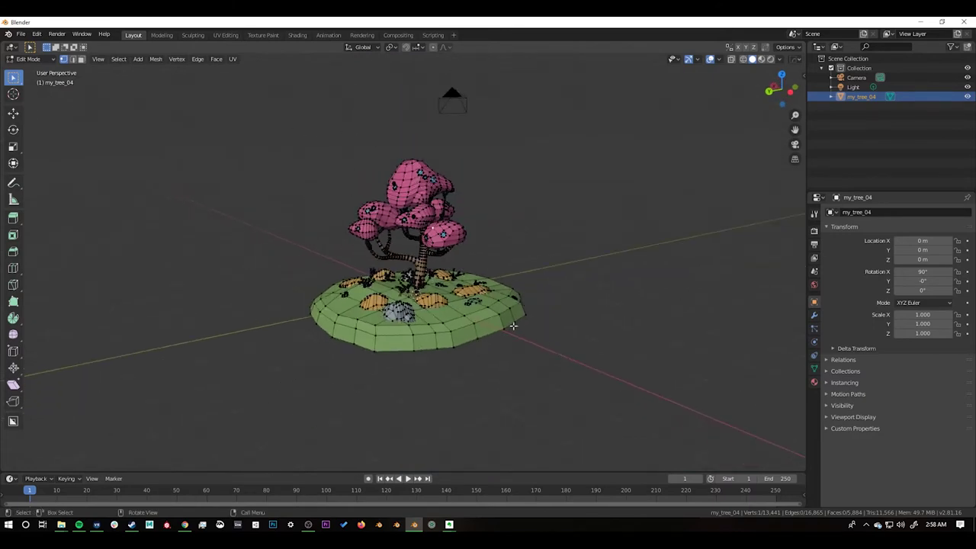
pyautogui.scroll(3, 476, 308)
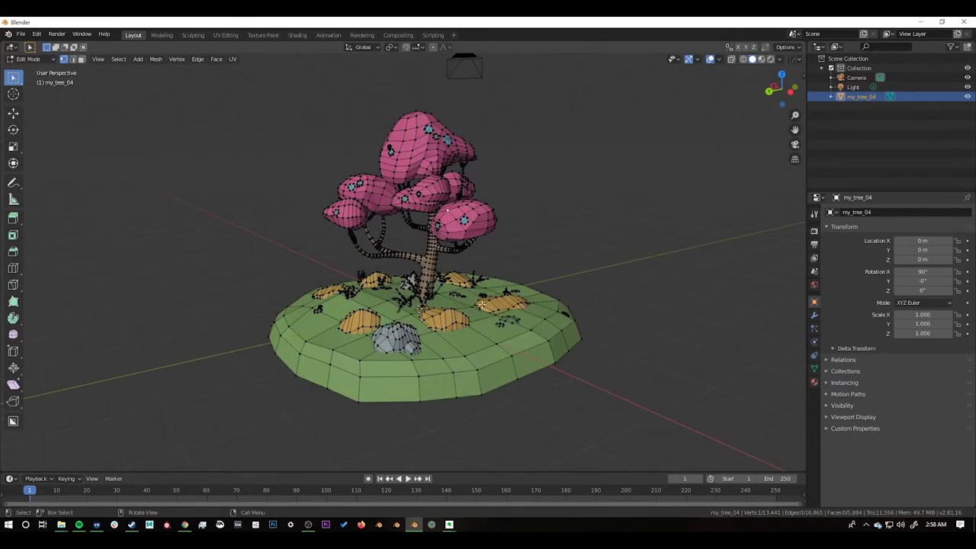
# Step: Select all vertices and apply Mesh > Clean Up > Merge by Distance at 0.0001 m
pyautogui.press('a')
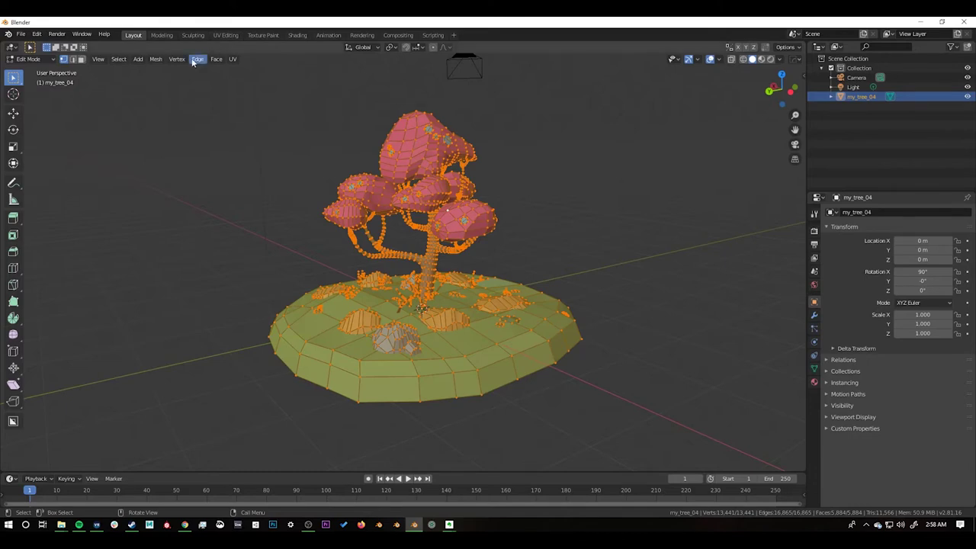
pyautogui.click(180, 60)
pyautogui.moveTo(189, 206)
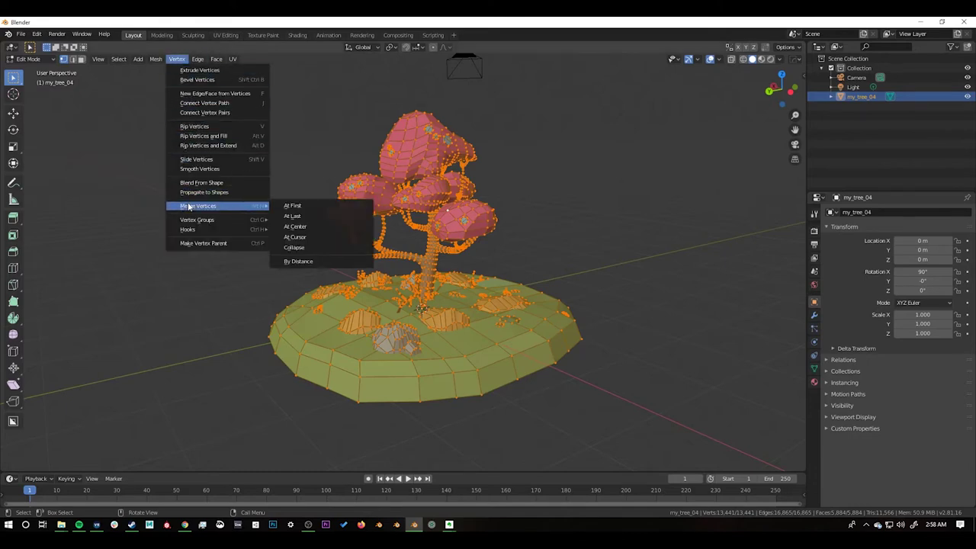
pyautogui.click(286, 261)
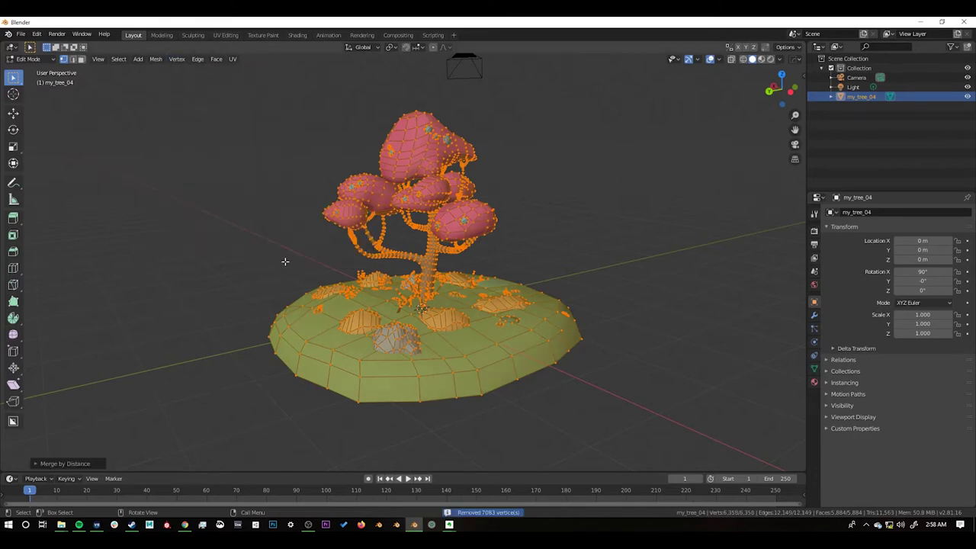
pyautogui.click(34, 464)
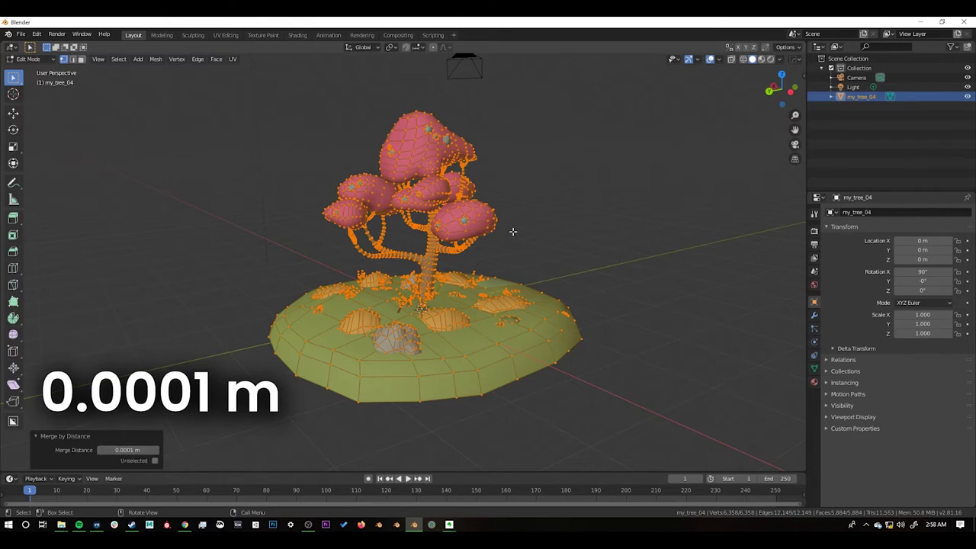
pyautogui.scroll(2, 457, 254)
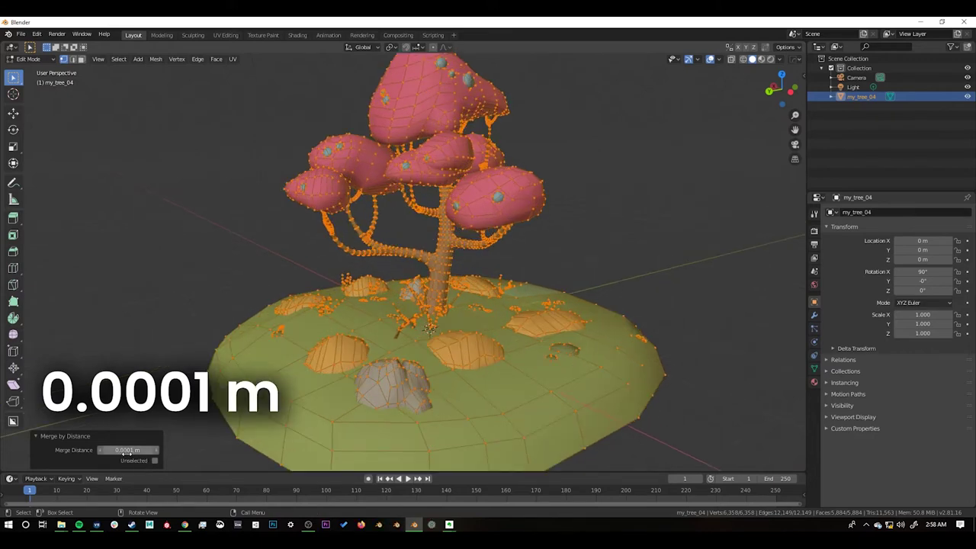
pyautogui.scroll(3, 536, 154)
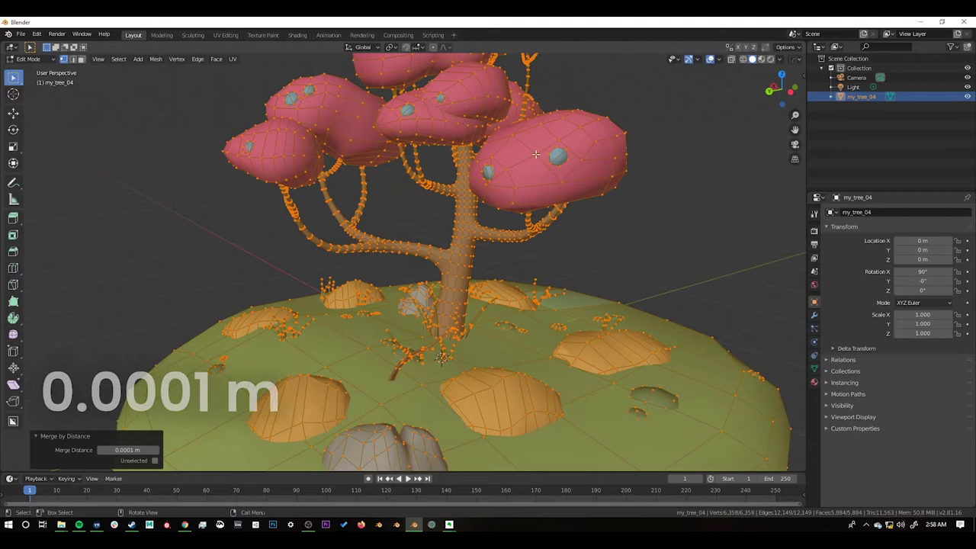
# Step: Deselect all vertices, then start and confirm a move with G
pyautogui.hotkey('alt', 'a')
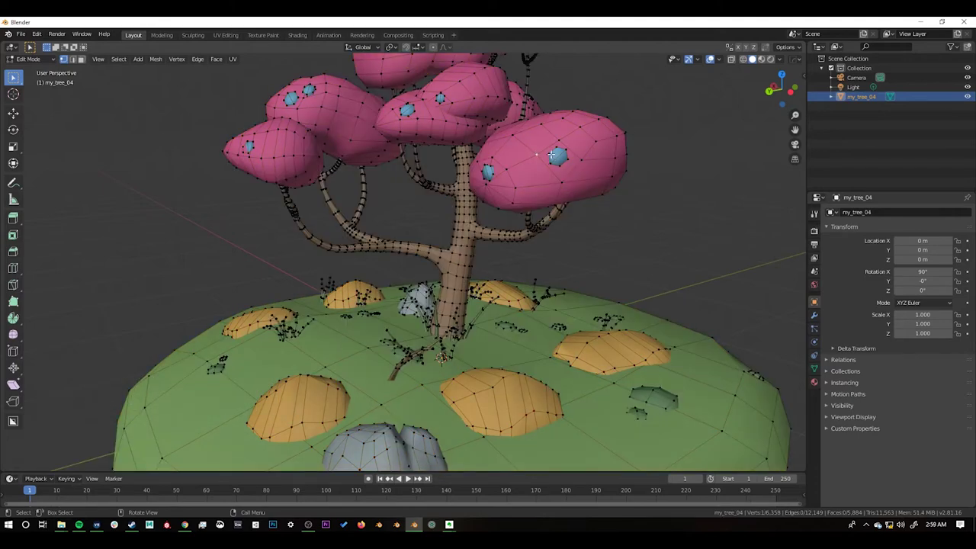
pyautogui.press('g')
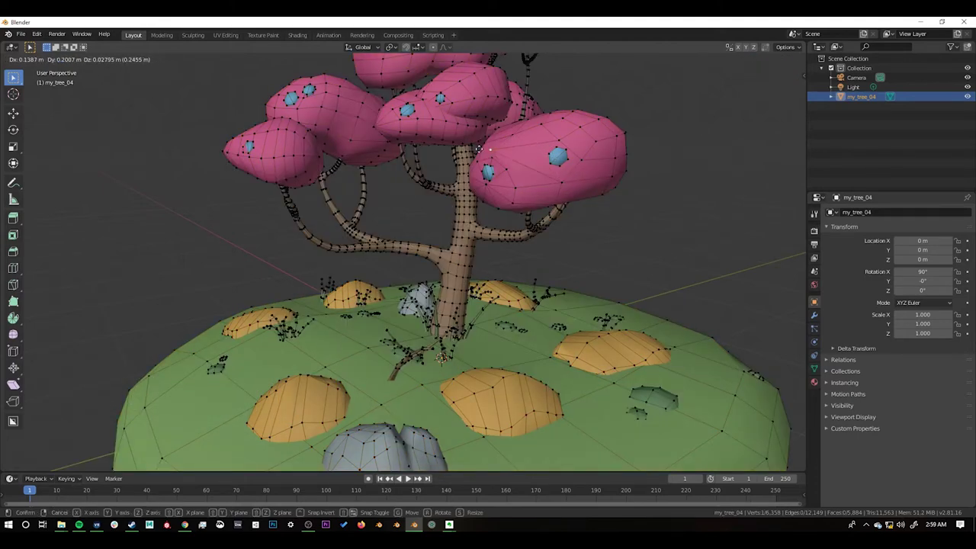
pyautogui.click(518, 151)
pyautogui.scroll(-6, 517, 184)
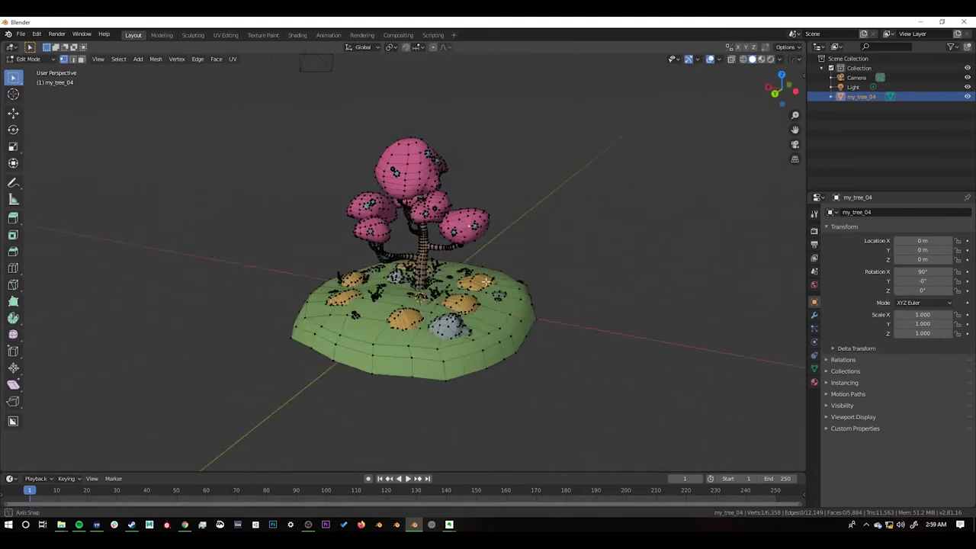
# Step: Separate the tree mesh By Loose Parts using the P menu
pyautogui.moveTo(474, 278); pyautogui.dragTo(435, 268, button='middle')
pyautogui.press('p')
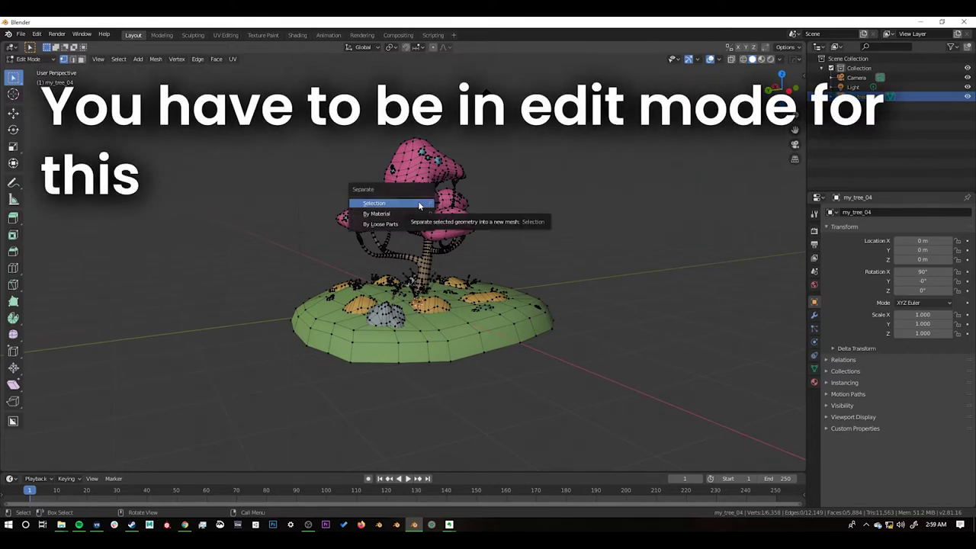
pyautogui.click(385, 224)
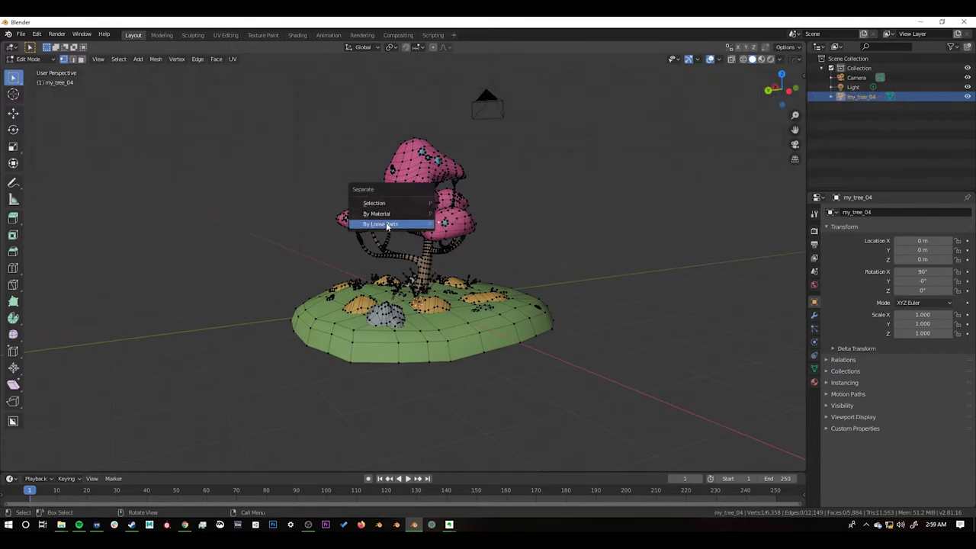
pyautogui.scroll(2, 390, 219)
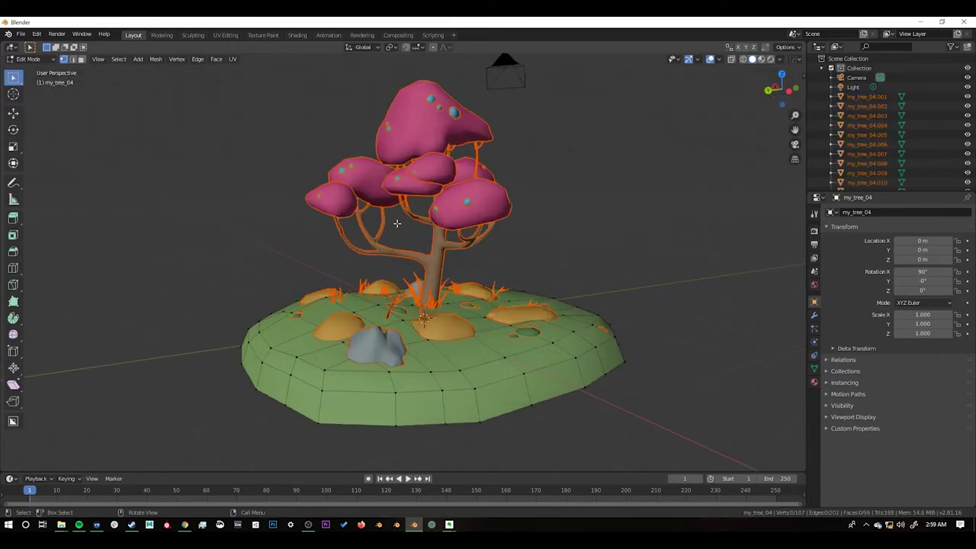
pyautogui.rightClick(494, 198)
# Step: Return to Object Mode and select the canopy blob my_tree_04.007
pyautogui.press('Tab')
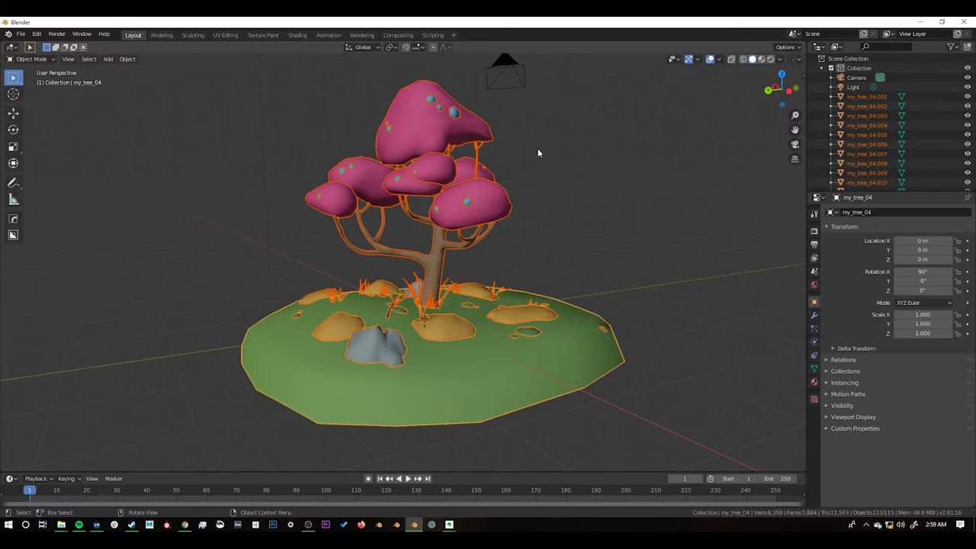
pyautogui.click(527, 200)
pyautogui.click(488, 336)
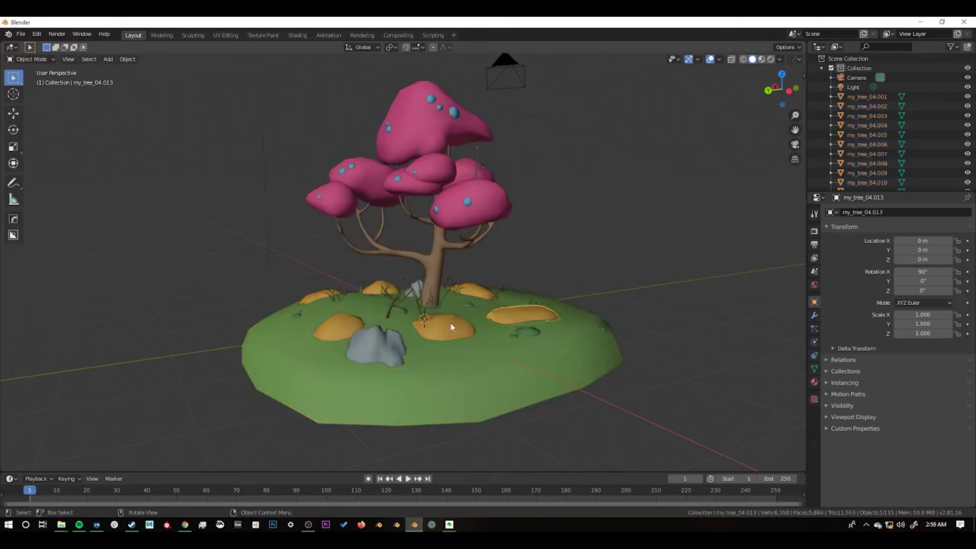
pyautogui.click(450, 209)
pyautogui.moveTo(459, 247); pyautogui.dragTo(480, 229, button='middle')
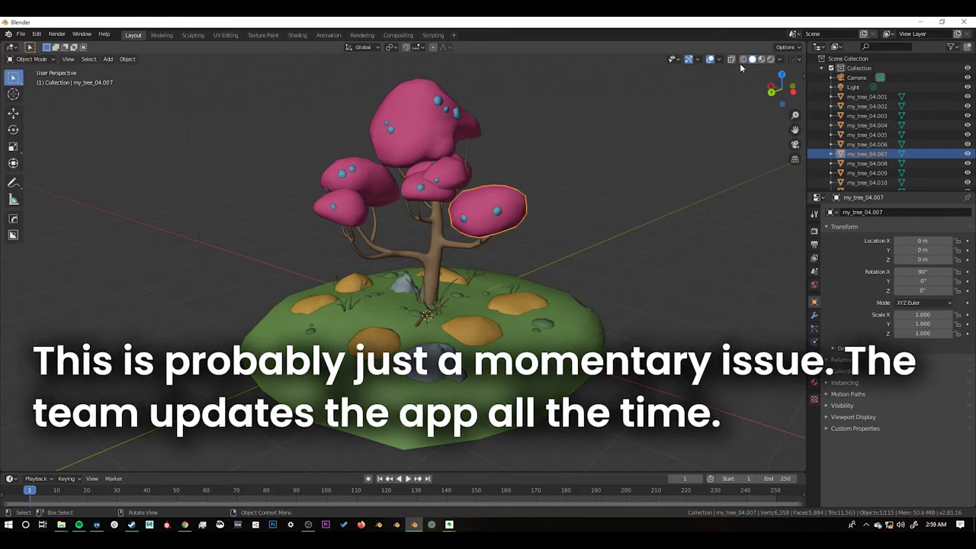
# Step: Turn on Backface Culling in the Viewport Shading options and inspect the culled island faces
pyautogui.click(779, 60)
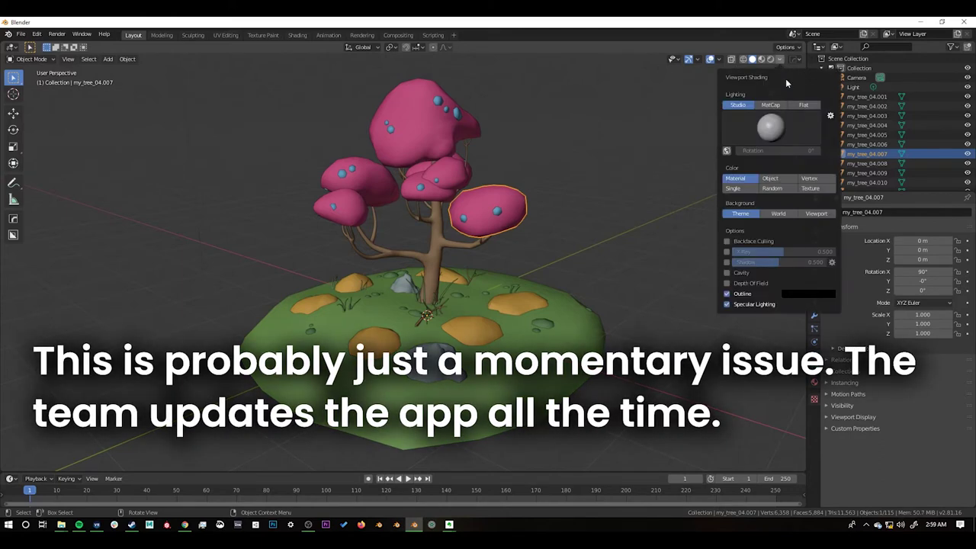
pyautogui.click(726, 242)
pyautogui.click(726, 243)
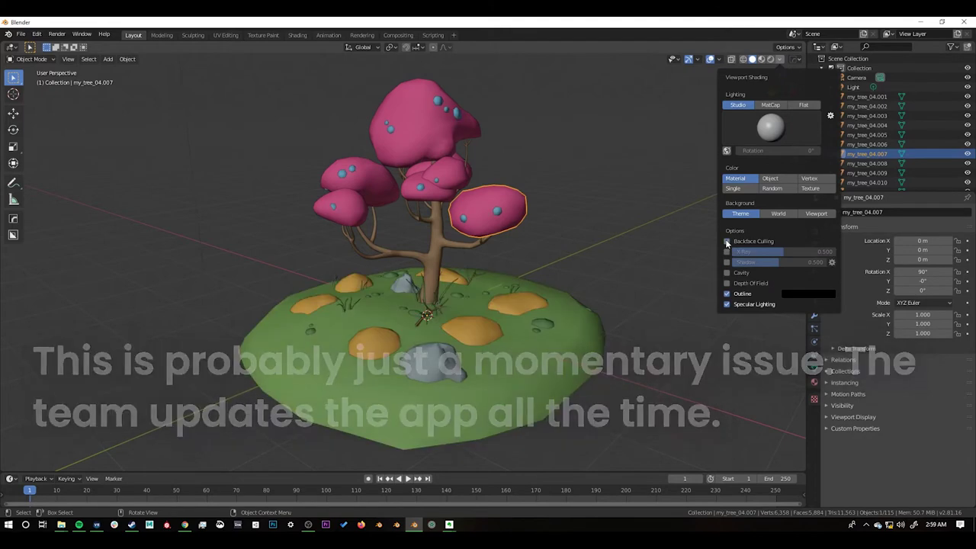
pyautogui.click(726, 242)
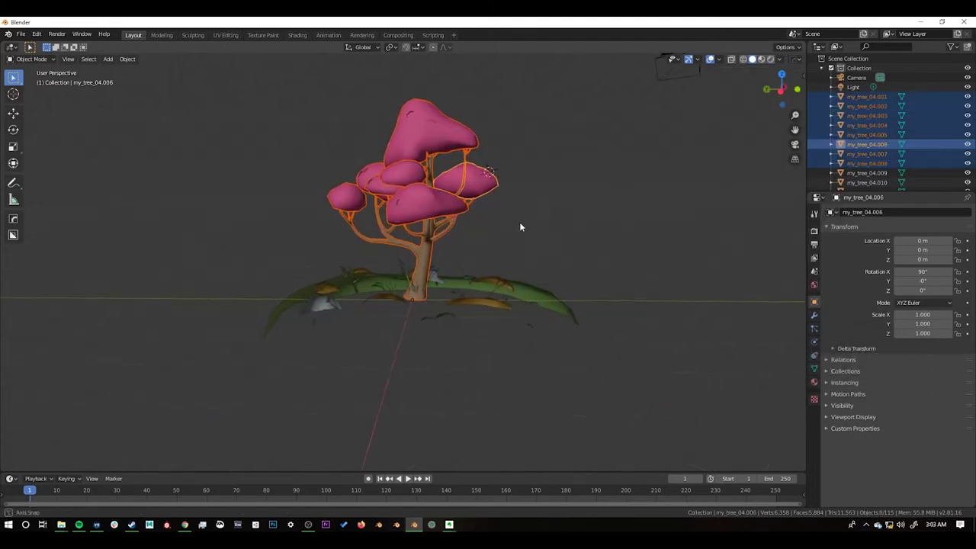
pyautogui.moveTo(519, 222); pyautogui.dragTo(503, 298, button='middle')
pyautogui.scroll(5, 504, 298)
pyautogui.scroll(-3, 440, 300)
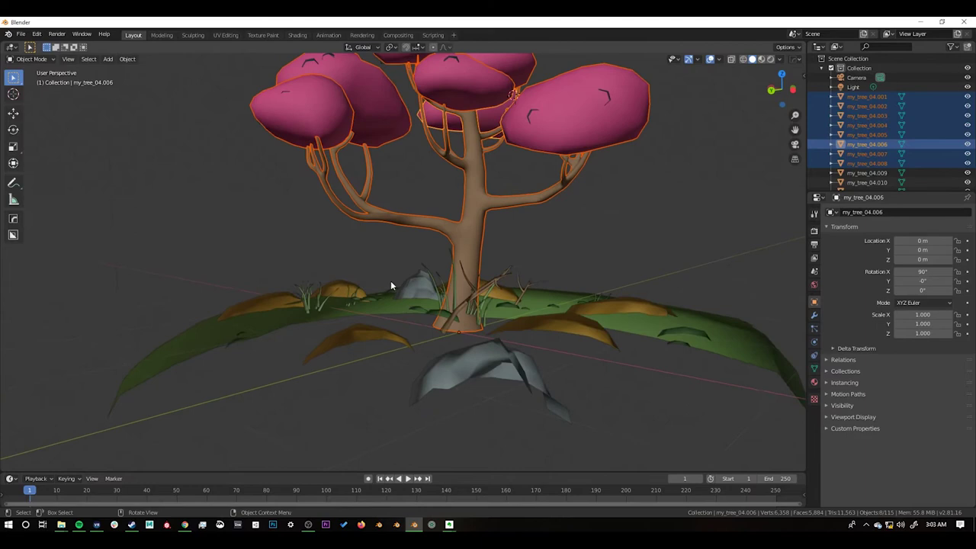
pyautogui.moveTo(390, 281); pyautogui.dragTo(334, 257, button='middle')
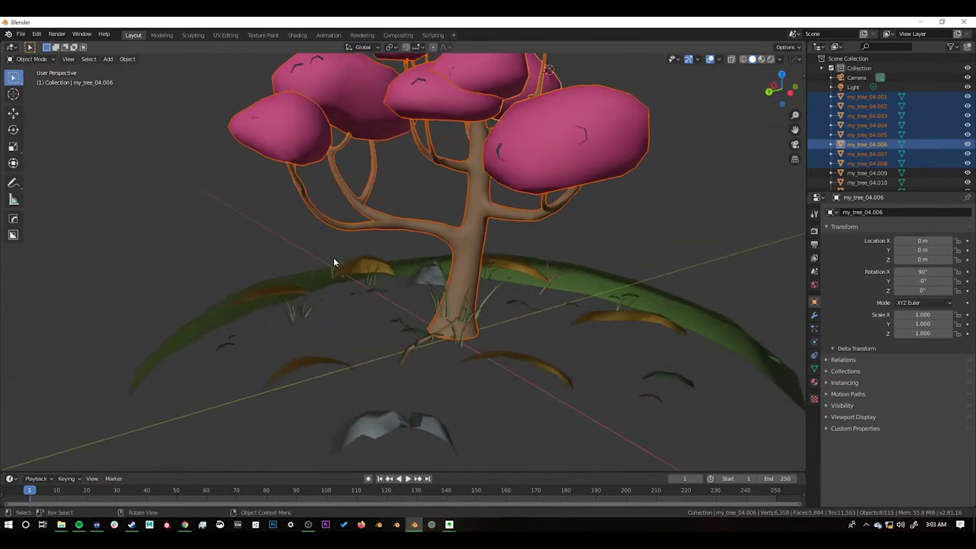
pyautogui.scroll(-4, 436, 221)
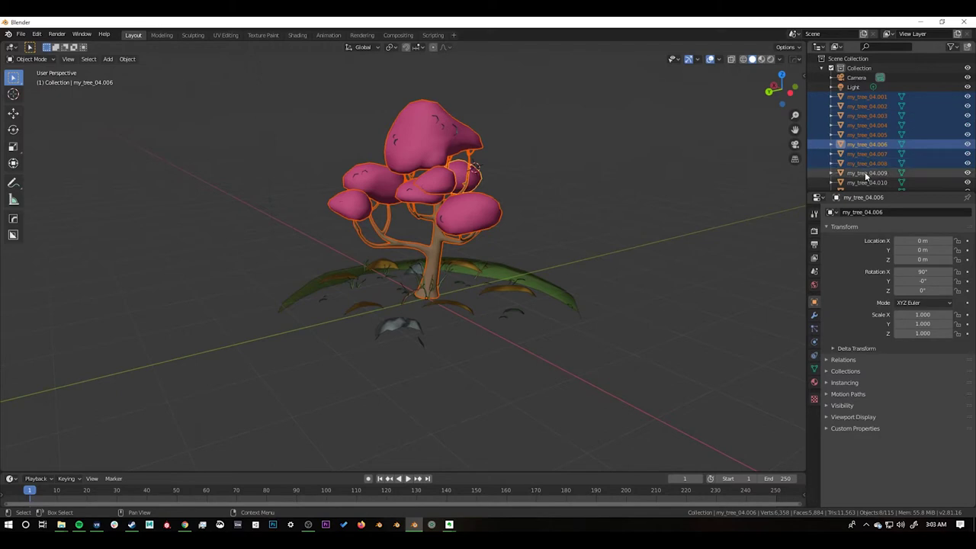
# Step: Select the whole range of separated my_tree_04 parts in the outliner
pyautogui.click(867, 173)
pyautogui.scroll(-10, 873, 145)
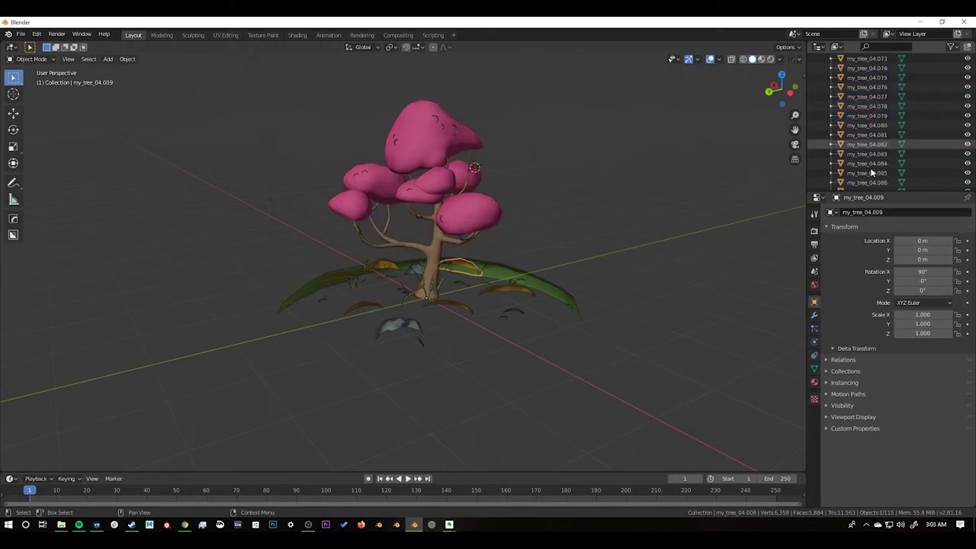
pyautogui.scroll(-5, 867, 170)
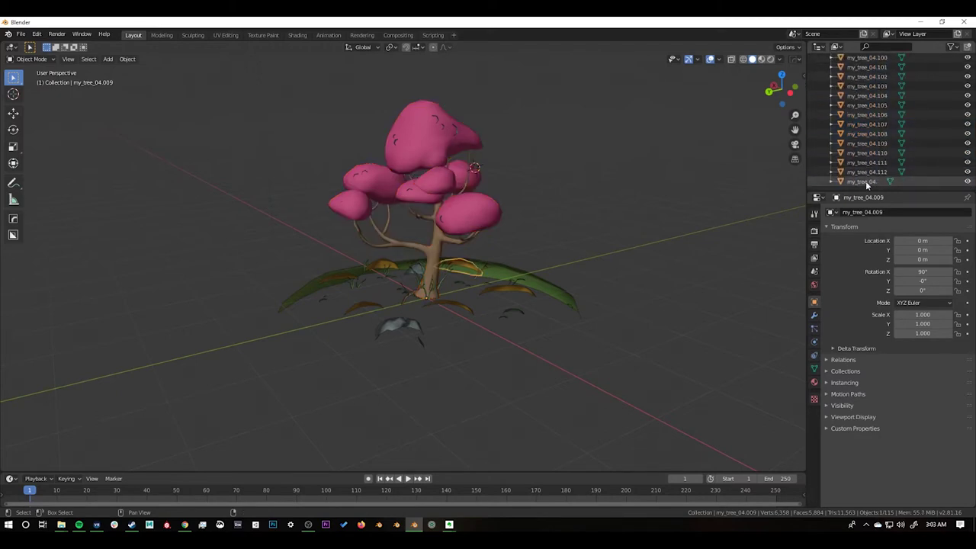
pyautogui.keyDown('shift'); pyautogui.click(866, 180); pyautogui.keyUp('shift')
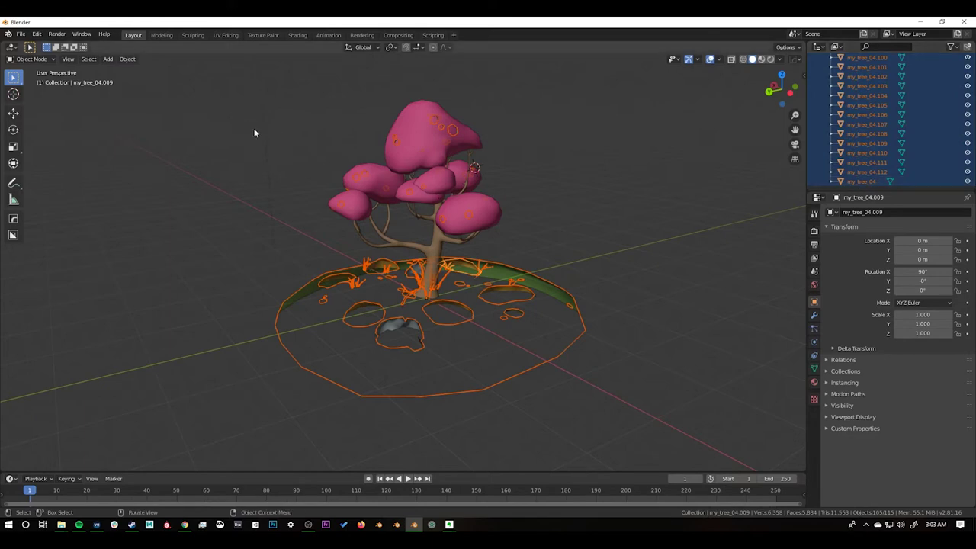
# Step: Recalculate all the parts' normals to Outside in Edit Mode, then return to Object Mode and deselect
pyautogui.press('Tab')
pyautogui.press('c')
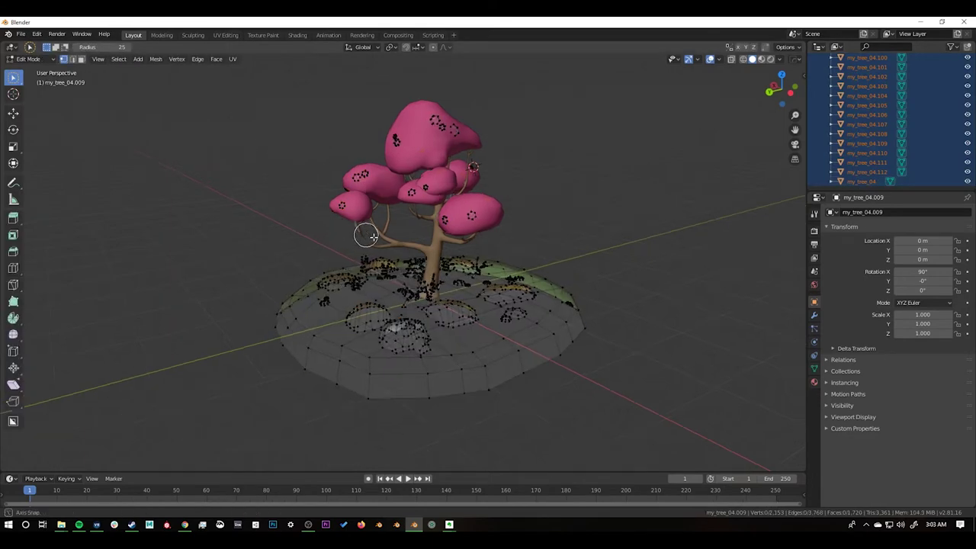
pyautogui.moveTo(366, 236); pyautogui.dragTo(395, 231, button='middle')
pyautogui.press('a')
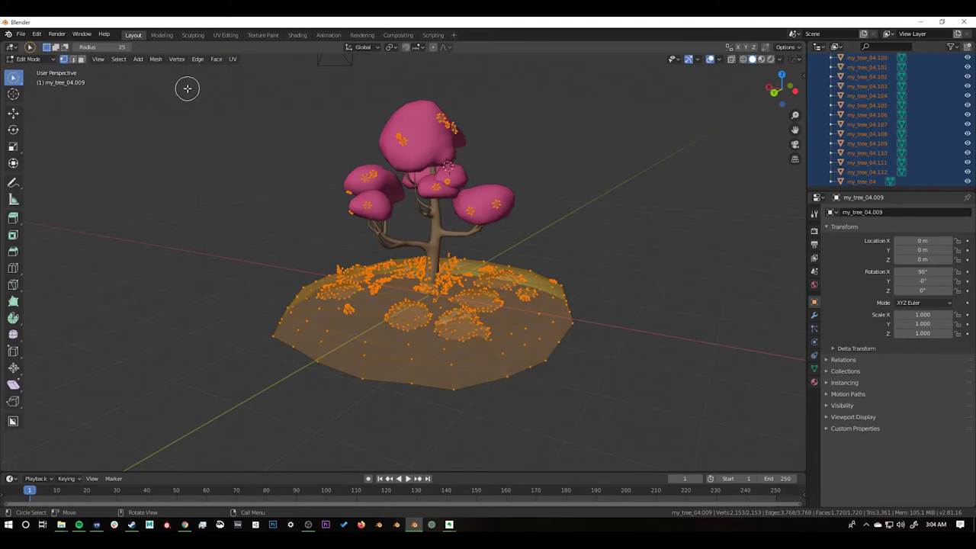
pyautogui.hotkey('alt', 'n')
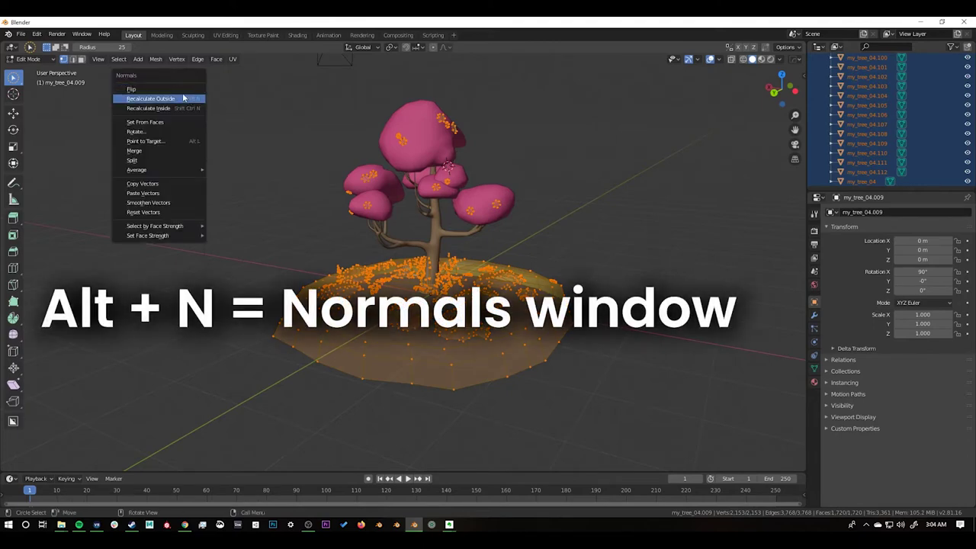
pyautogui.click(144, 89)
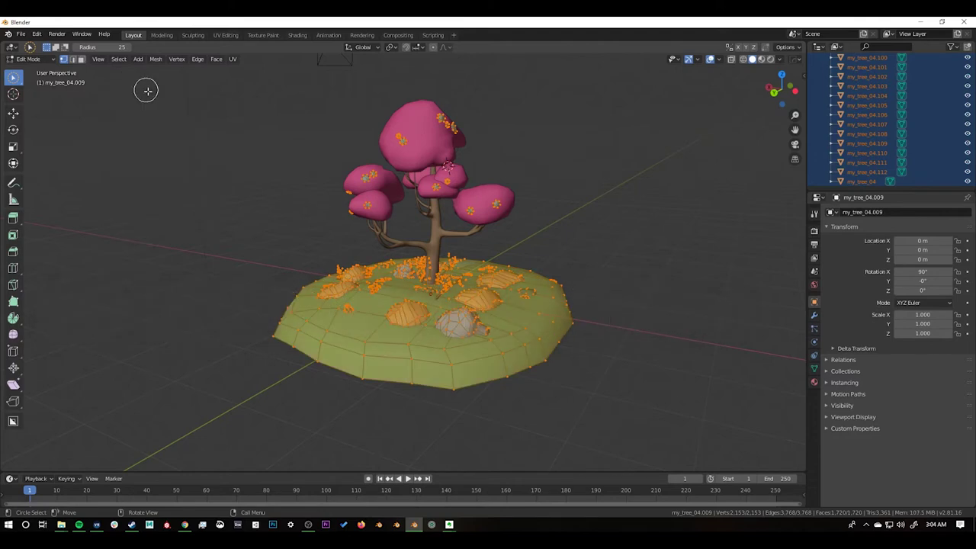
pyautogui.scroll(2, 373, 193)
pyautogui.moveTo(343, 268); pyautogui.dragTo(382, 268, button='middle')
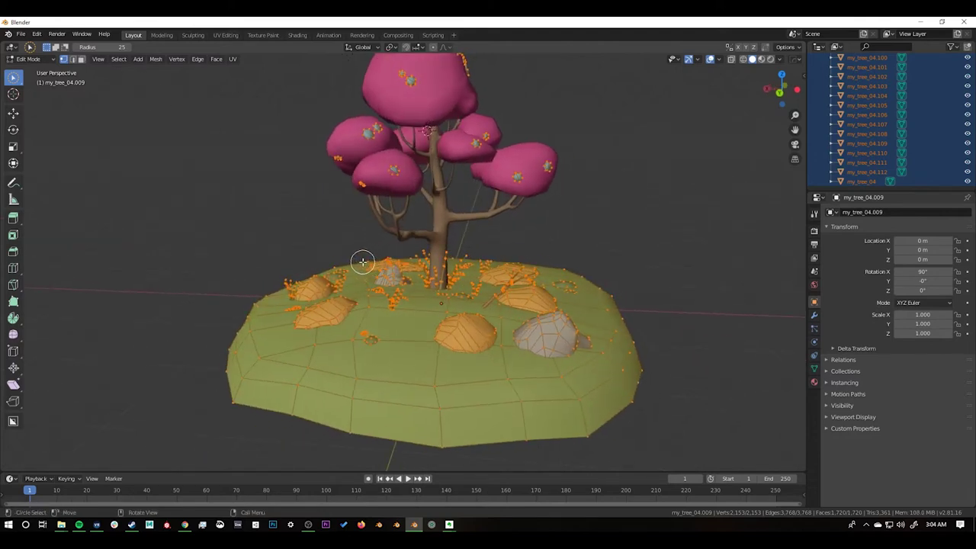
pyautogui.press('Tab')
pyautogui.click(287, 204)
pyautogui.moveTo(287, 205); pyautogui.dragTo(609, 212, button='middle')
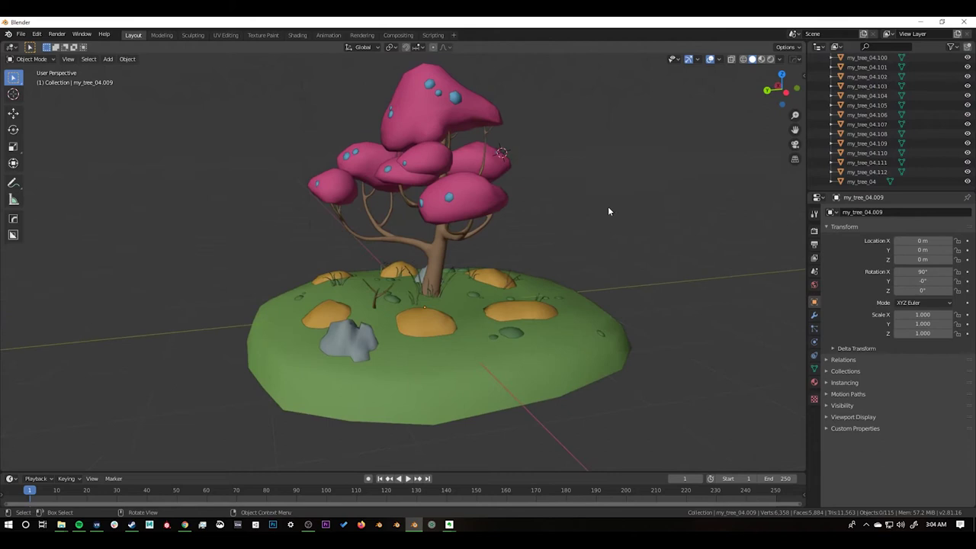
# Step: Apply Shade Flat to the large grey rock and the smaller grey rock
pyautogui.scroll(5, 417, 232)
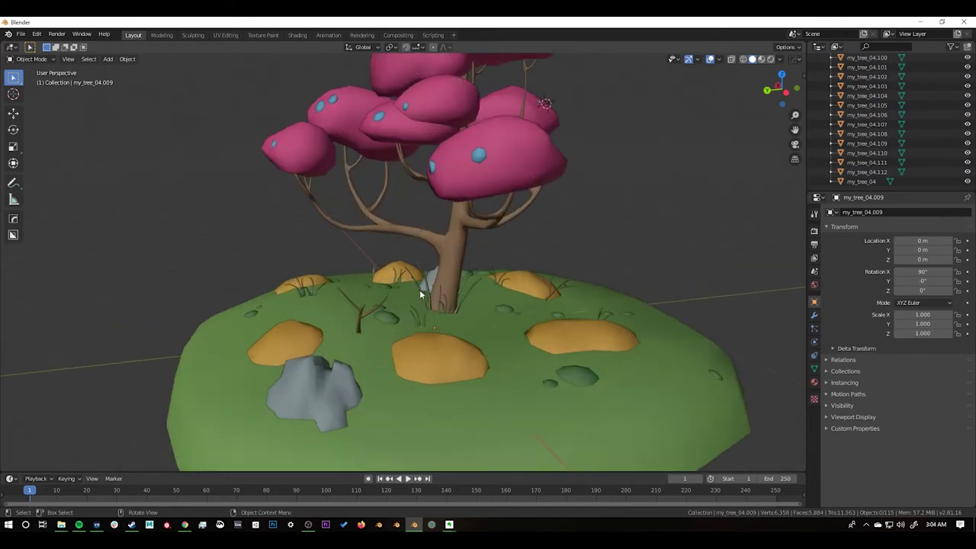
pyautogui.moveTo(420, 290)
pyautogui.mouseDown(button='middle')
pyautogui.moveTo(449, 283)
pyautogui.moveTo(437, 288)
pyautogui.mouseUp(button='middle')
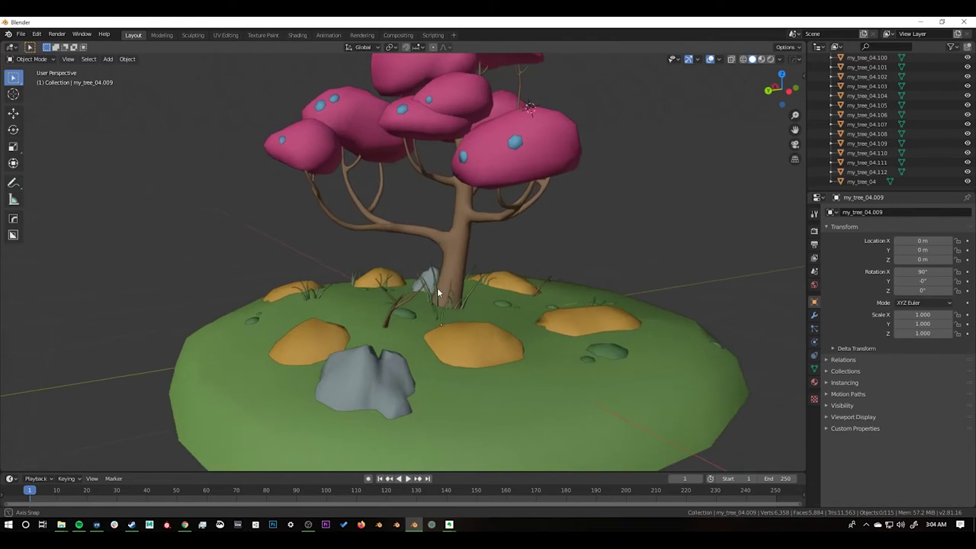
pyautogui.click(361, 374)
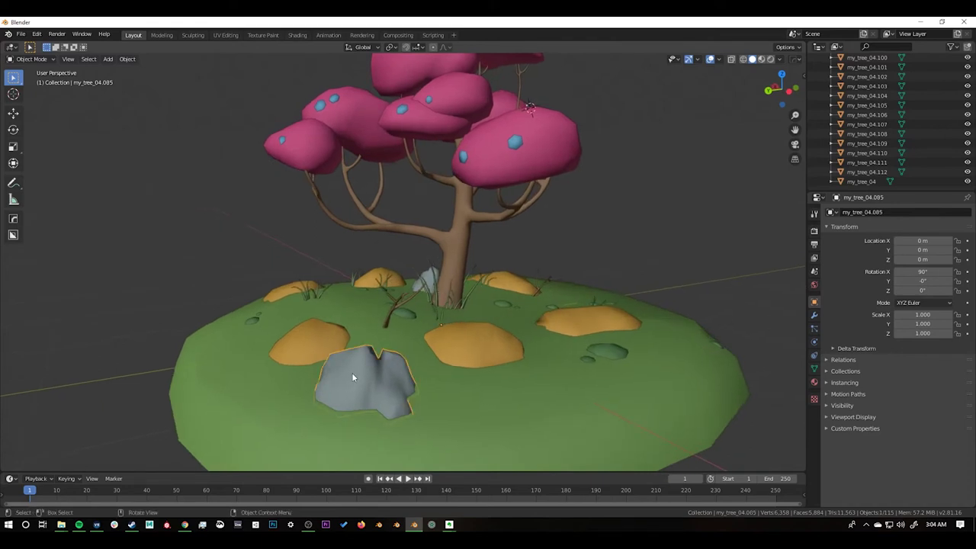
pyautogui.rightClick(353, 375)
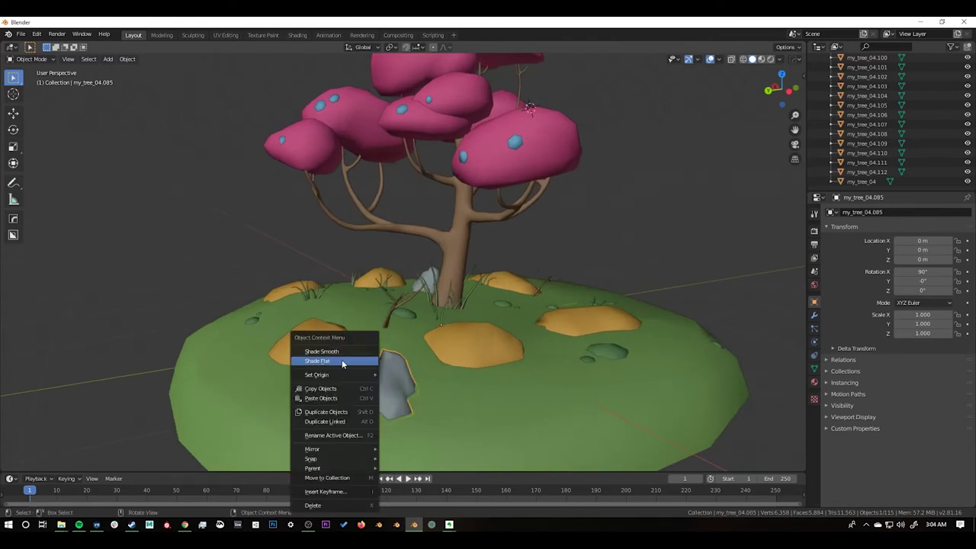
pyautogui.click(332, 362)
pyautogui.moveTo(379, 355); pyautogui.dragTo(416, 296, button='middle')
pyautogui.click(407, 269)
pyautogui.rightClick(410, 273)
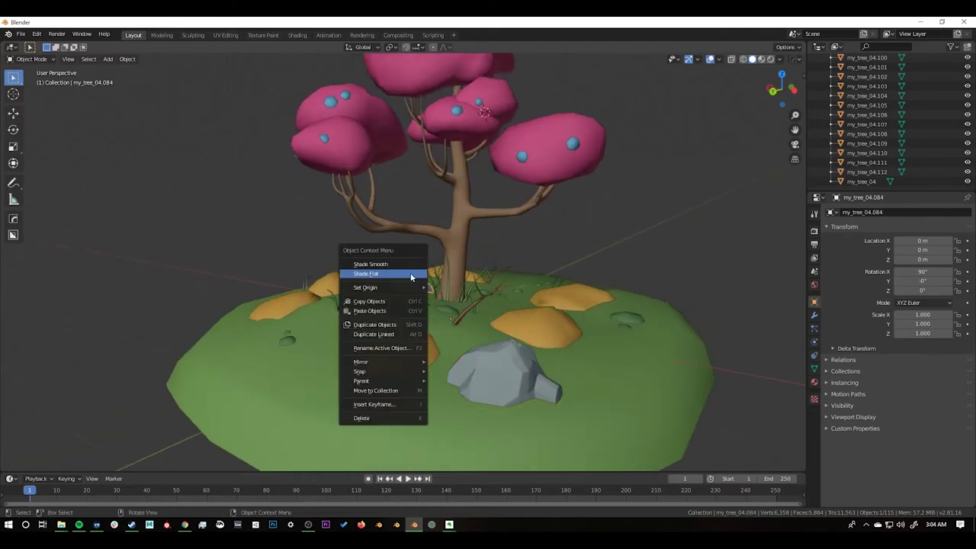
pyautogui.click(410, 275)
pyautogui.moveTo(382, 325); pyautogui.dragTo(446, 289, button='middle')
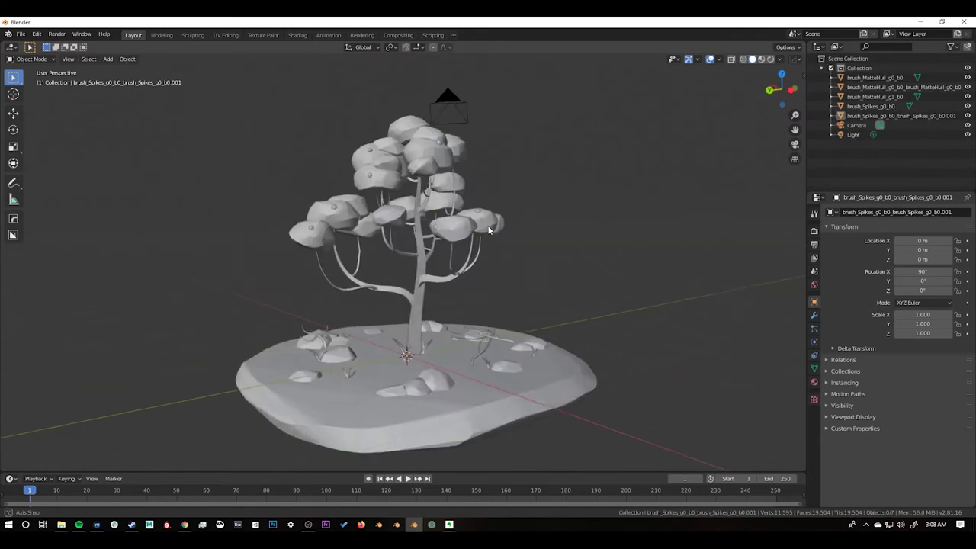
# Step: Deselect all of the grey tree's mesh in Edit Mode and return to Object Mode
pyautogui.moveTo(461, 244); pyautogui.dragTo(481, 231, button='middle')
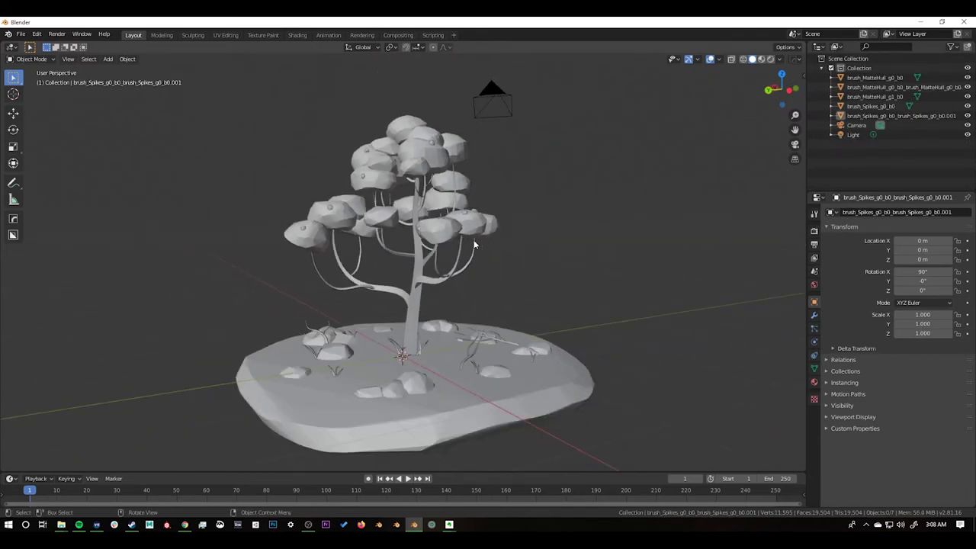
pyautogui.moveTo(474, 244); pyautogui.dragTo(450, 247, button='middle')
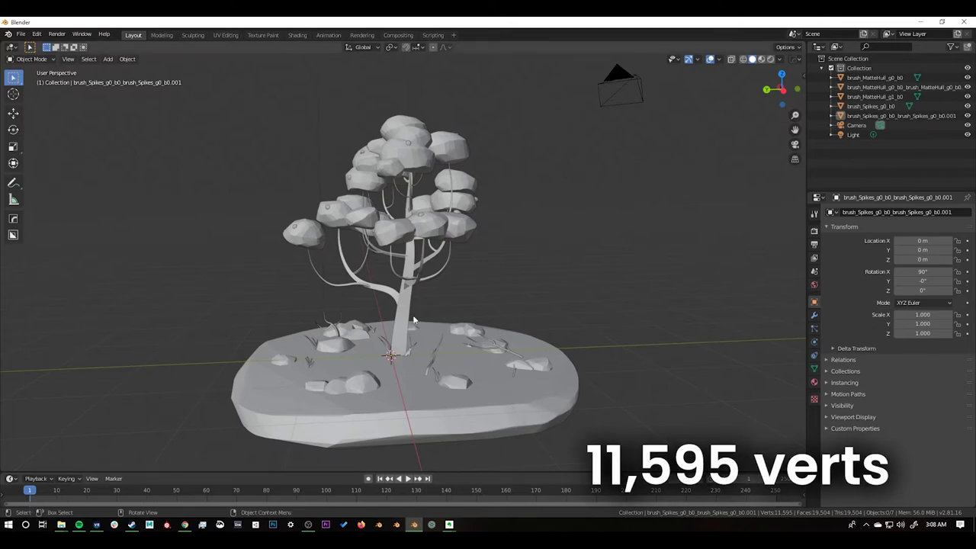
pyautogui.moveTo(416, 321); pyautogui.dragTo(307, 137, button='middle')
pyautogui.press('Tab')
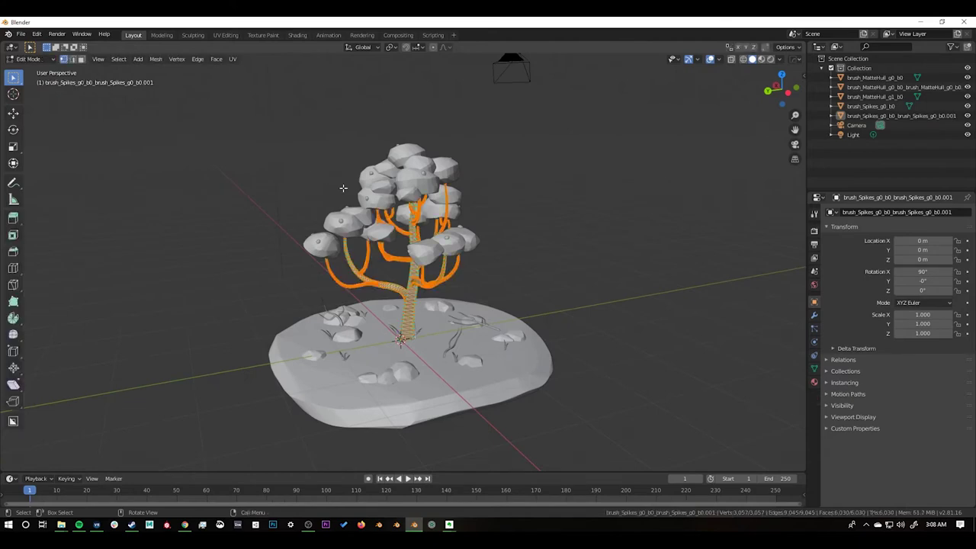
pyautogui.hotkey('alt', 'a')
pyautogui.press('Tab')
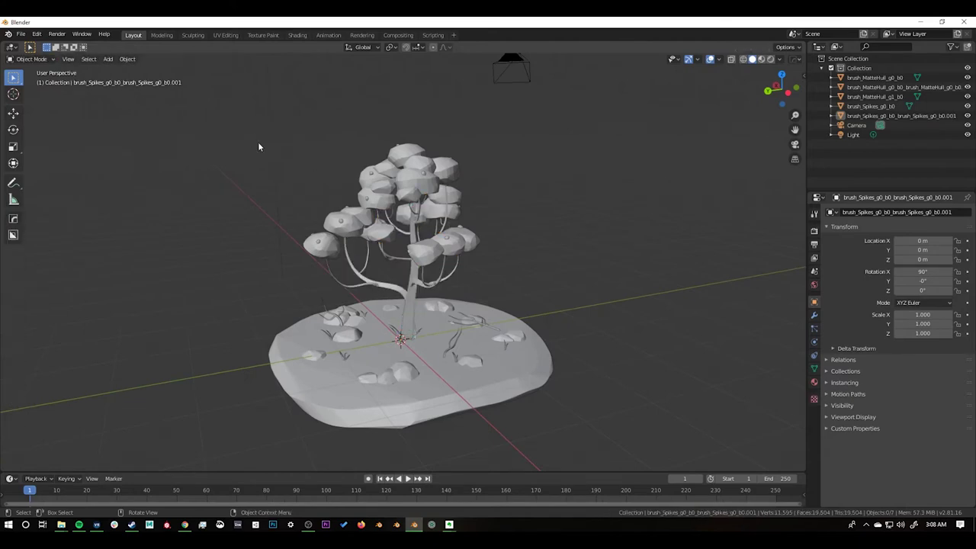
pyautogui.scroll(5, 265, 160)
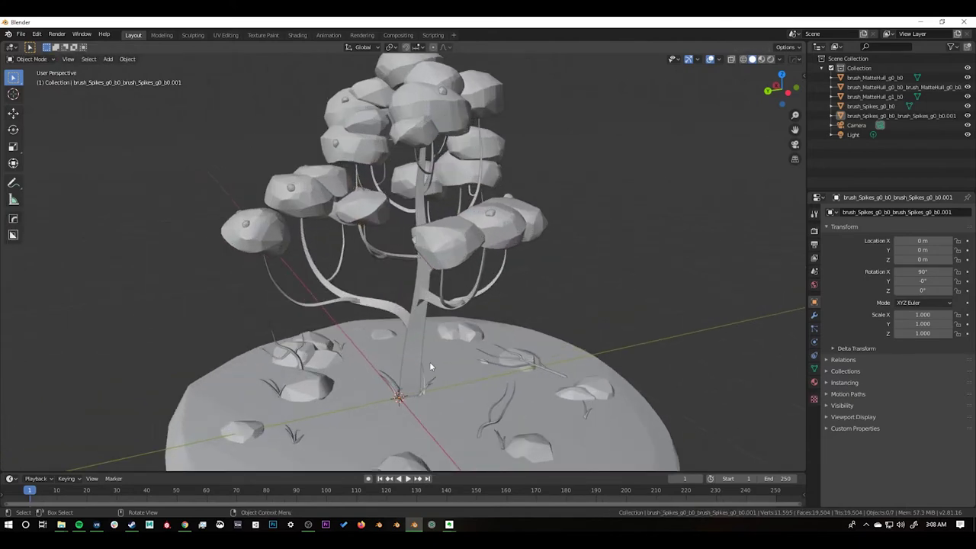
pyautogui.moveTo(429, 366); pyautogui.dragTo(430, 351, button='middle')
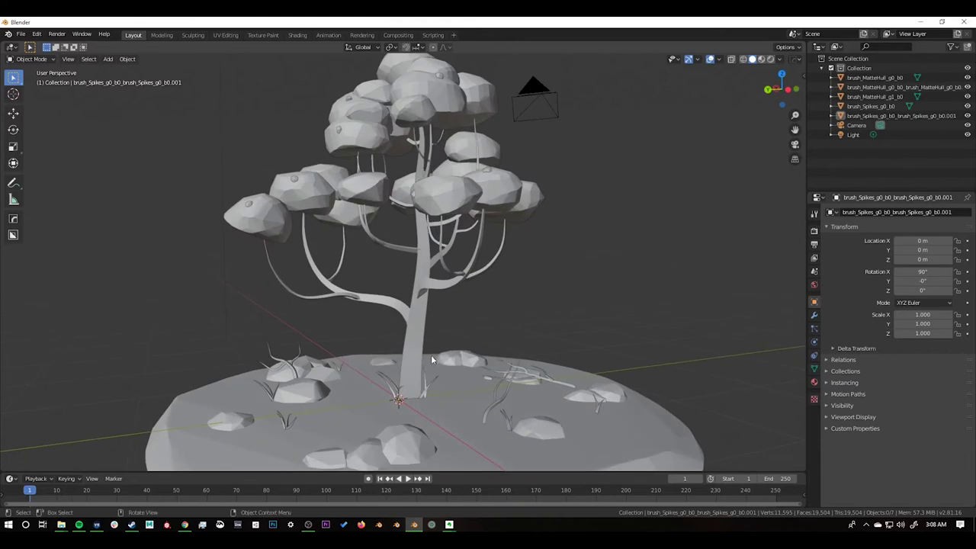
pyautogui.scroll(-2, 430, 355)
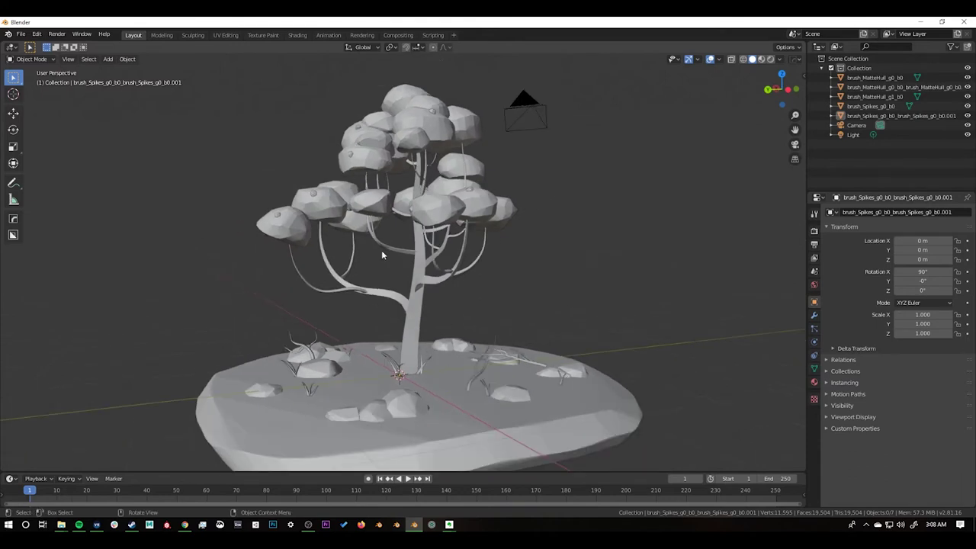
pyautogui.scroll(-2, 392, 345)
pyautogui.scroll(2, 395, 355)
# Step: Switch the viewport to Wireframe shading to expose the canopy, trunk and island edges
pyautogui.moveTo(402, 352); pyautogui.dragTo(376, 152, button='middle')
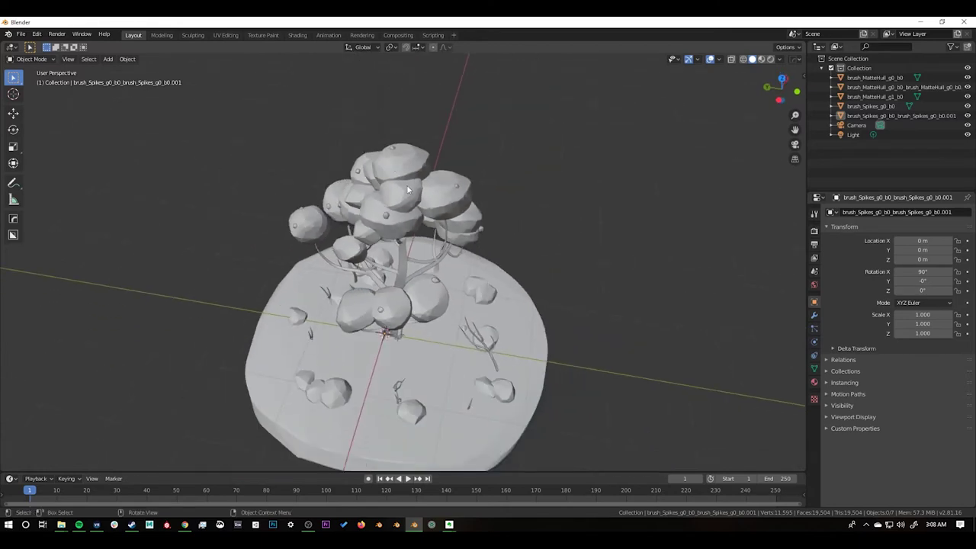
pyautogui.moveTo(408, 189); pyautogui.dragTo(430, 164, button='middle')
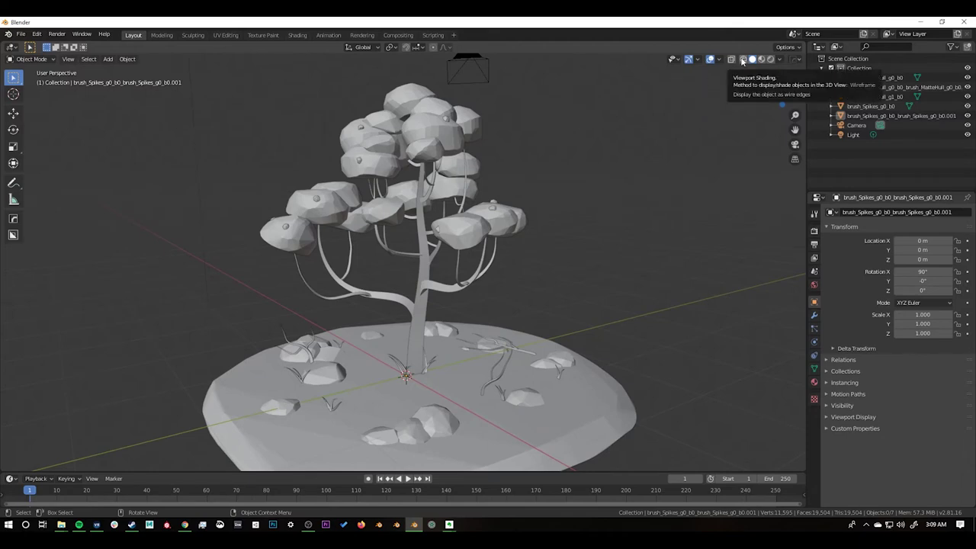
pyautogui.click(742, 61)
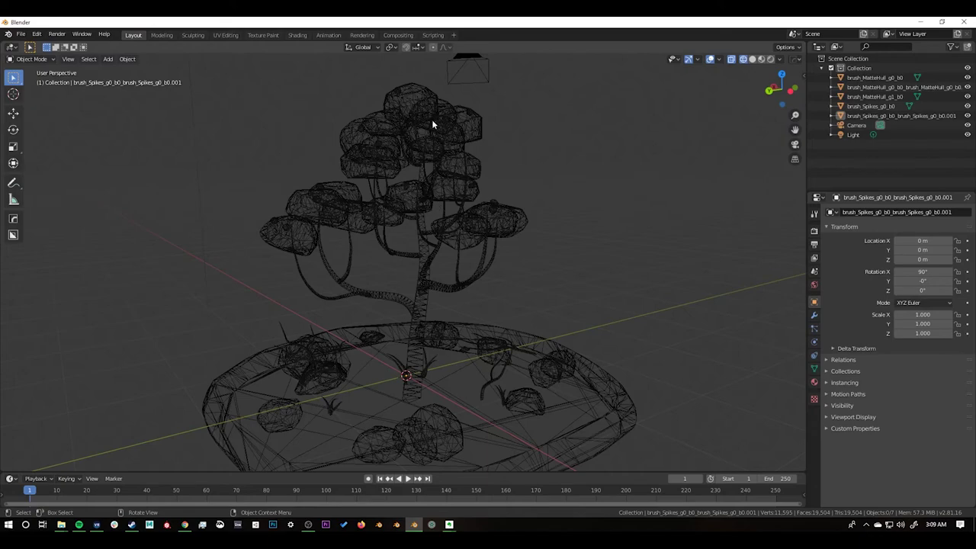
pyautogui.moveTo(433, 123); pyautogui.dragTo(441, 143, button='middle')
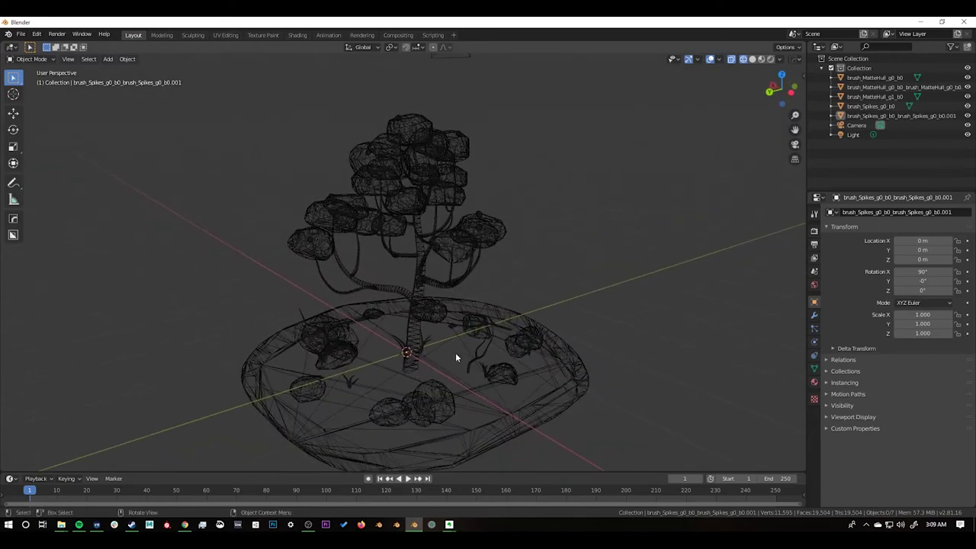
# Step: Orbit the cleaned-up tree in solid, then wireframe shading, looking down on the island and from the front
pyautogui.hotkey('shift', 'z')
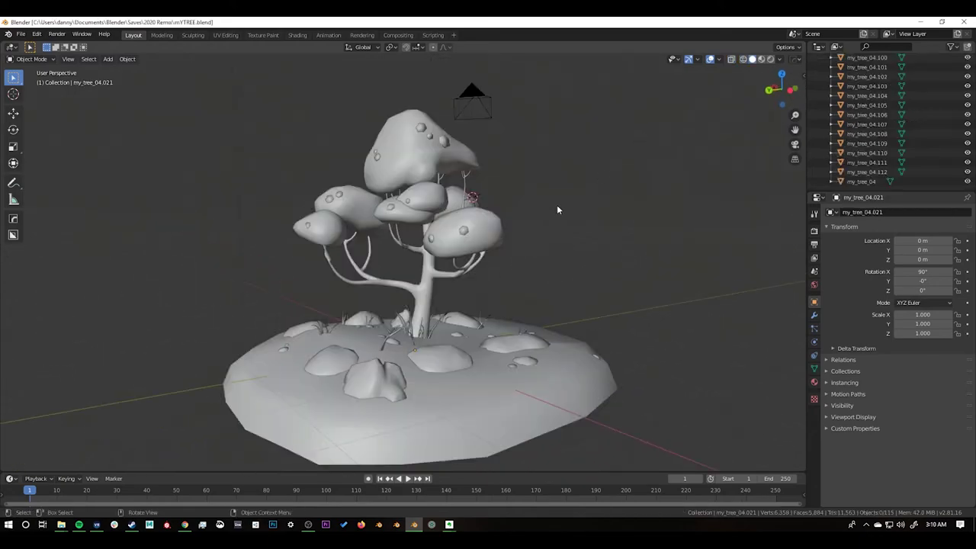
pyautogui.moveTo(479, 261)
pyautogui.mouseDown(button='middle')
pyautogui.moveTo(496, 256)
pyautogui.moveTo(480, 259)
pyautogui.mouseUp(button='middle')
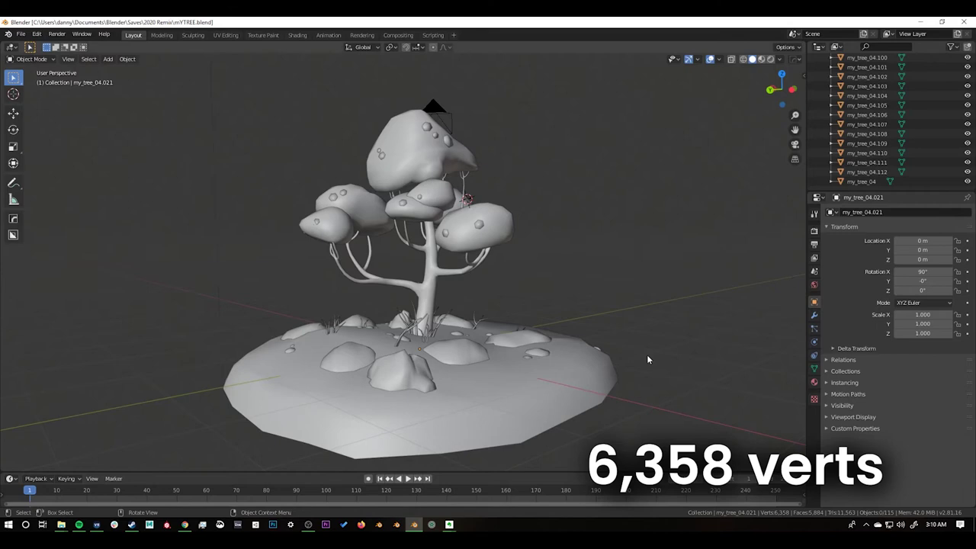
pyautogui.moveTo(485, 223); pyautogui.dragTo(461, 220, button='middle')
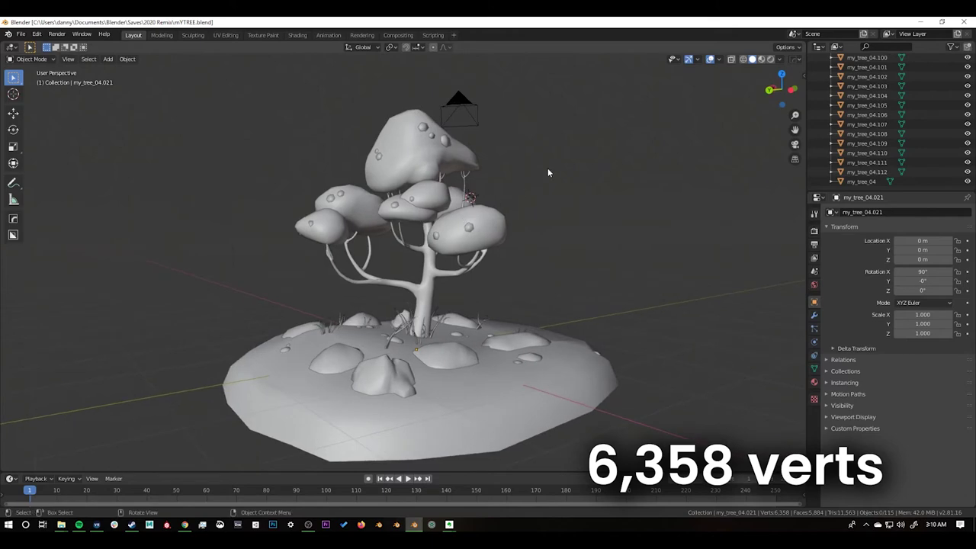
pyautogui.click(744, 58)
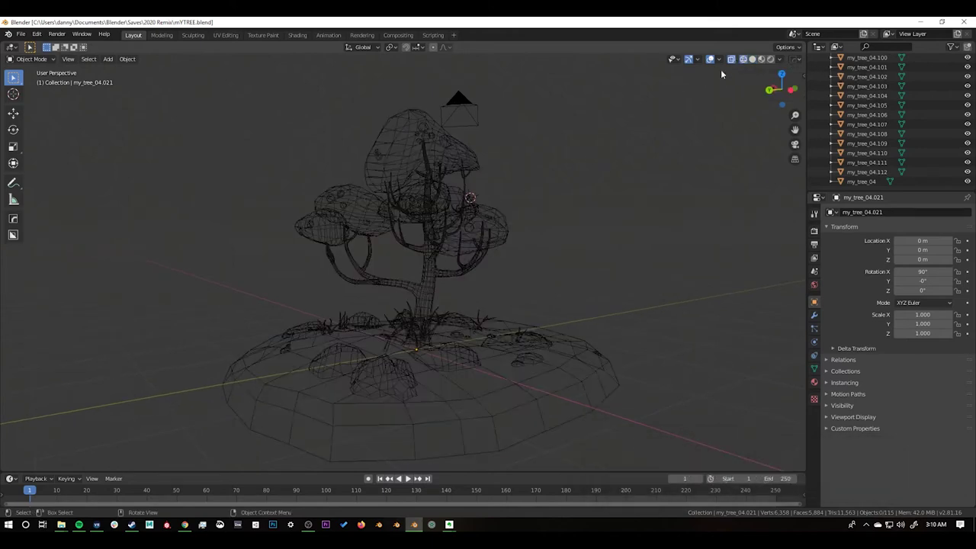
pyautogui.moveTo(486, 220); pyautogui.dragTo(429, 154, button='middle')
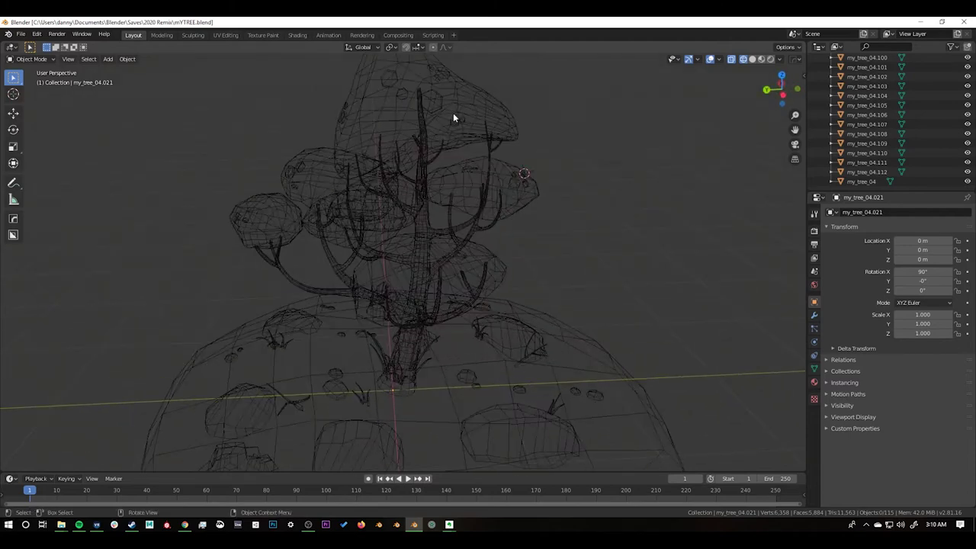
pyautogui.moveTo(392, 284); pyautogui.dragTo(386, 338, button='middle')
pyautogui.scroll(-5, 420, 318)
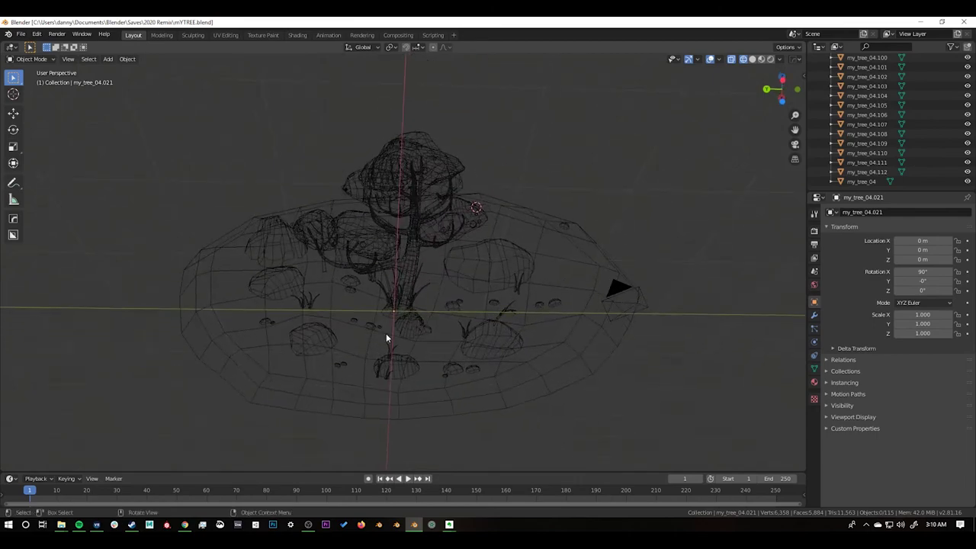
pyautogui.moveTo(310, 290)
pyautogui.mouseDown(button='middle')
pyautogui.moveTo(322, 253)
pyautogui.moveTo(360, 297)
pyautogui.moveTo(491, 305)
pyautogui.moveTo(698, 296)
pyautogui.mouseUp(button='middle')
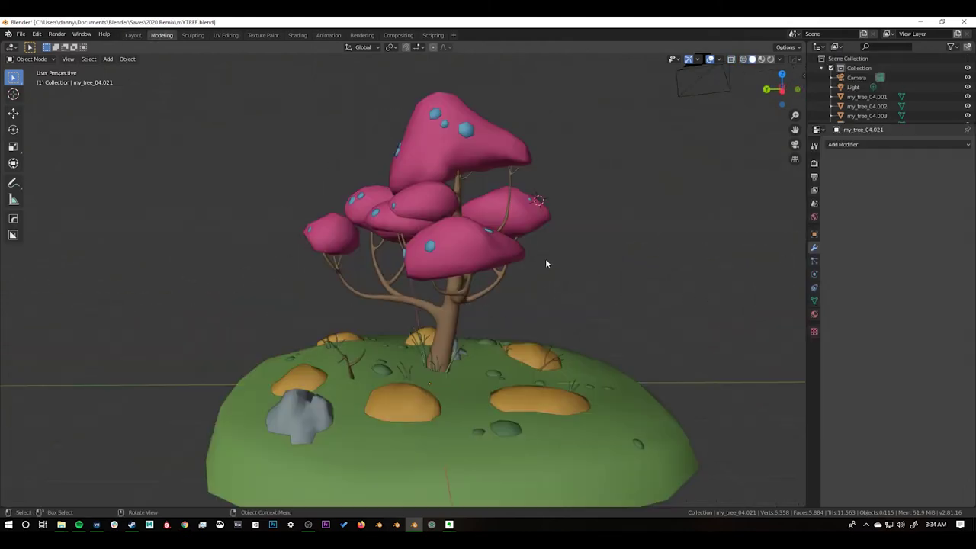
pyautogui.moveTo(546, 264); pyautogui.dragTo(575, 259, button='middle')
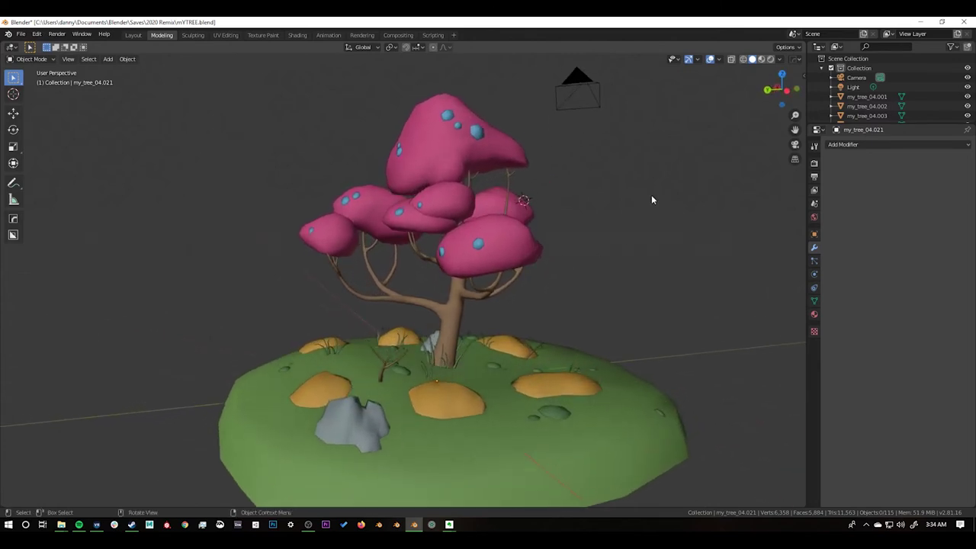
# Step: Toggle wireframe off again to view the coloured canopies, grass and rocks in Solid shading
pyautogui.click(743, 60)
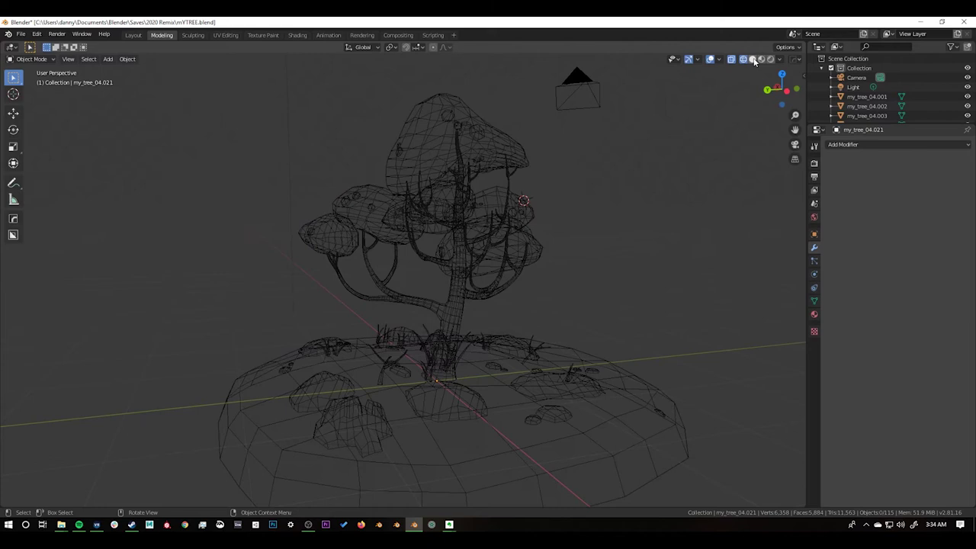
pyautogui.click(753, 60)
pyautogui.scroll(-2, 617, 181)
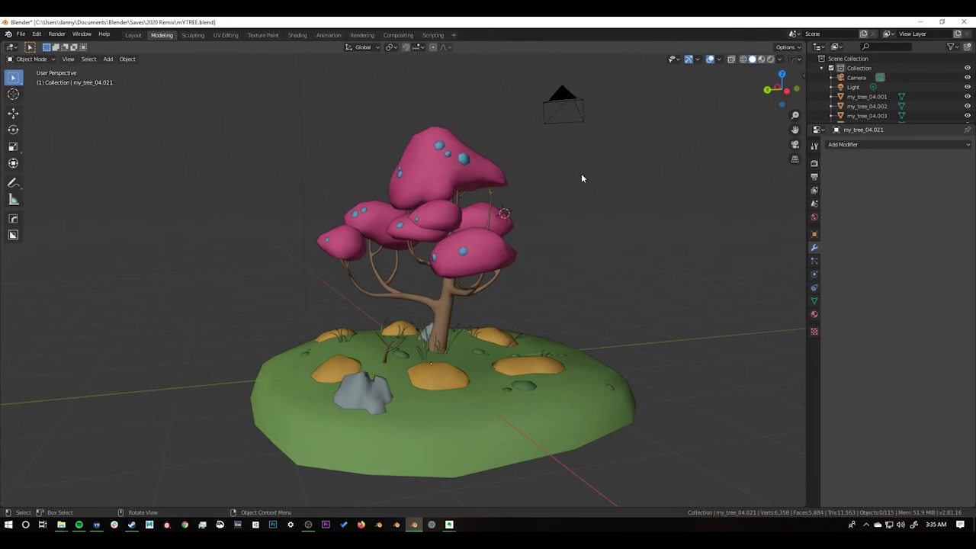
pyautogui.scroll(1, 488, 157)
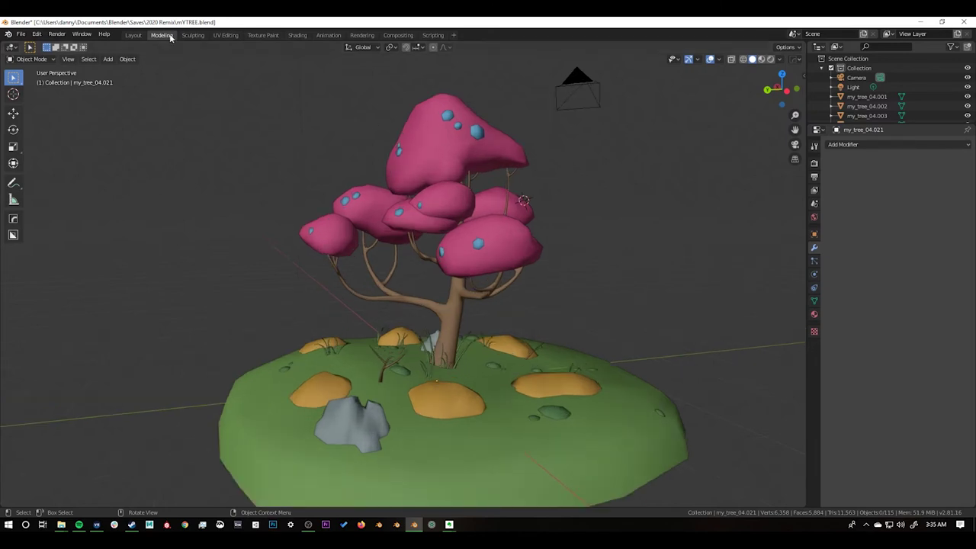
# Step: In UV Editing, box-select all pieces, enter Edit Mode and apply Smart UV Project
pyautogui.click(225, 35)
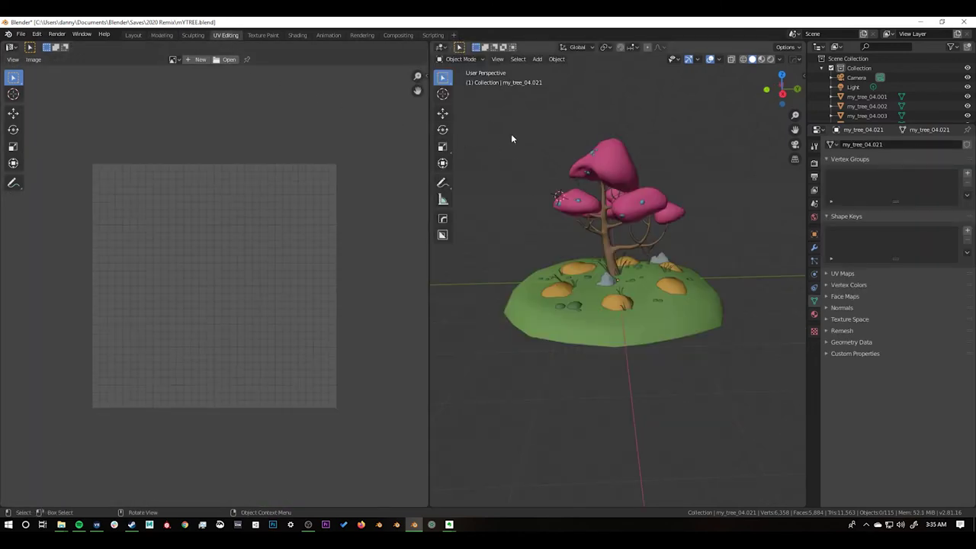
pyautogui.moveTo(491, 129); pyautogui.dragTo(737, 360)
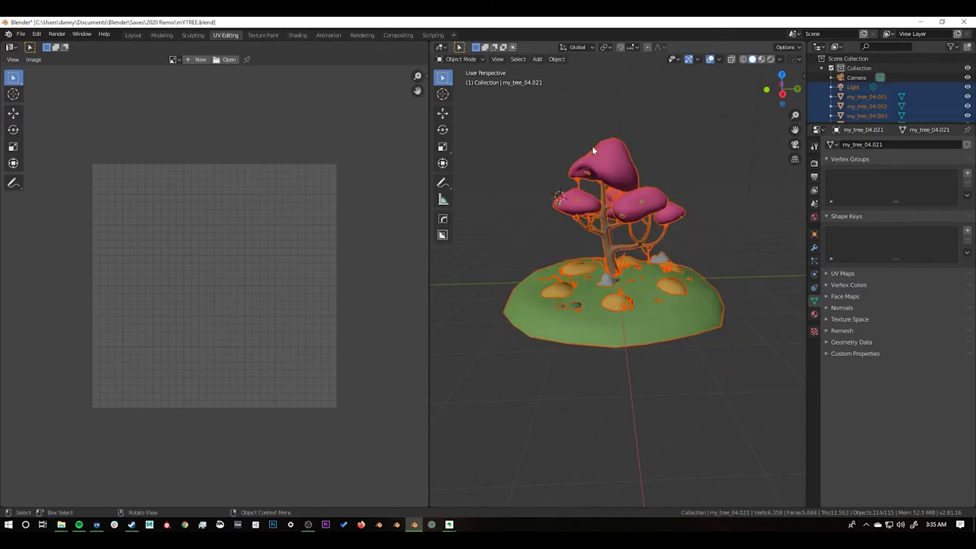
pyautogui.scroll(1, 593, 150)
pyautogui.press('Tab')
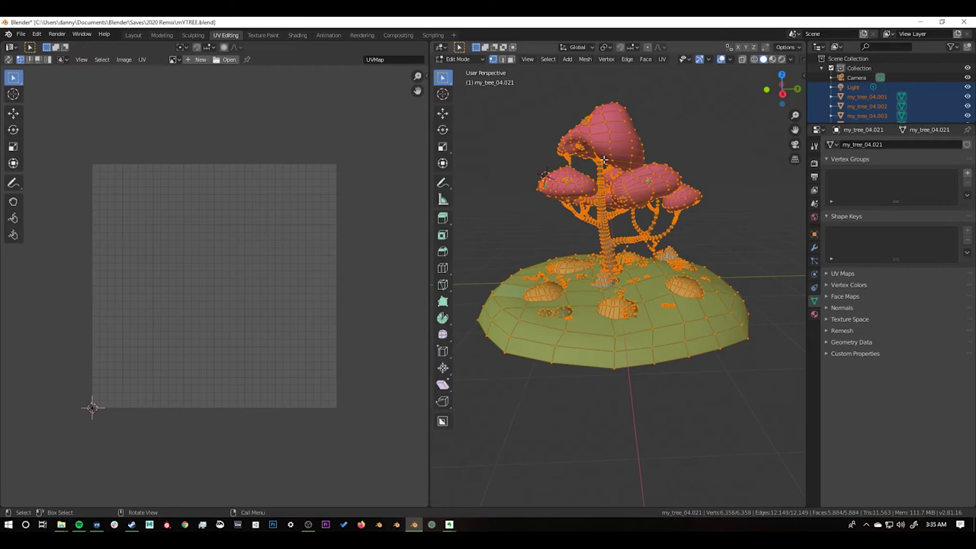
pyautogui.click(664, 59)
pyautogui.click(682, 90)
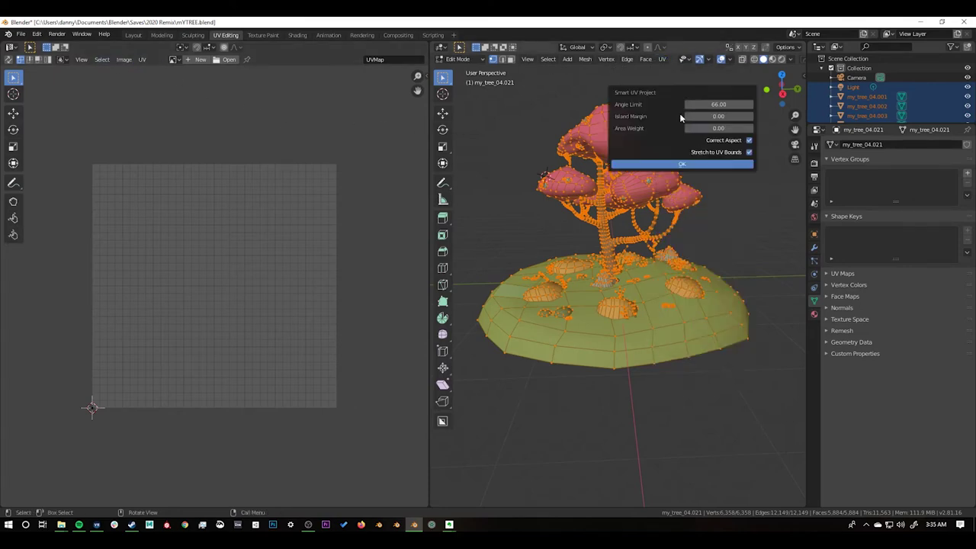
pyautogui.click(675, 166)
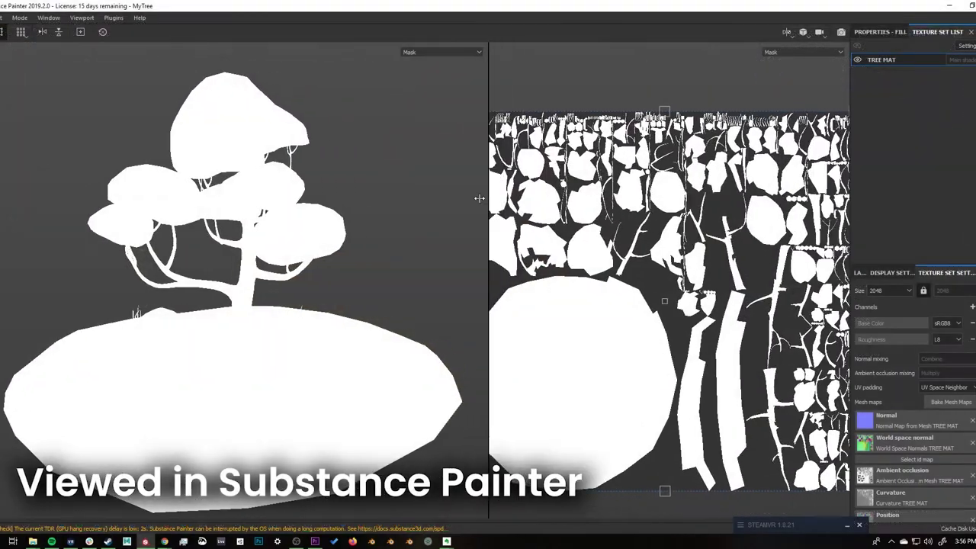
# Step: Widen the UV view and switch the displayed channel to Base Color
pyautogui.moveTo(479, 199); pyautogui.dragTo(428, 199)
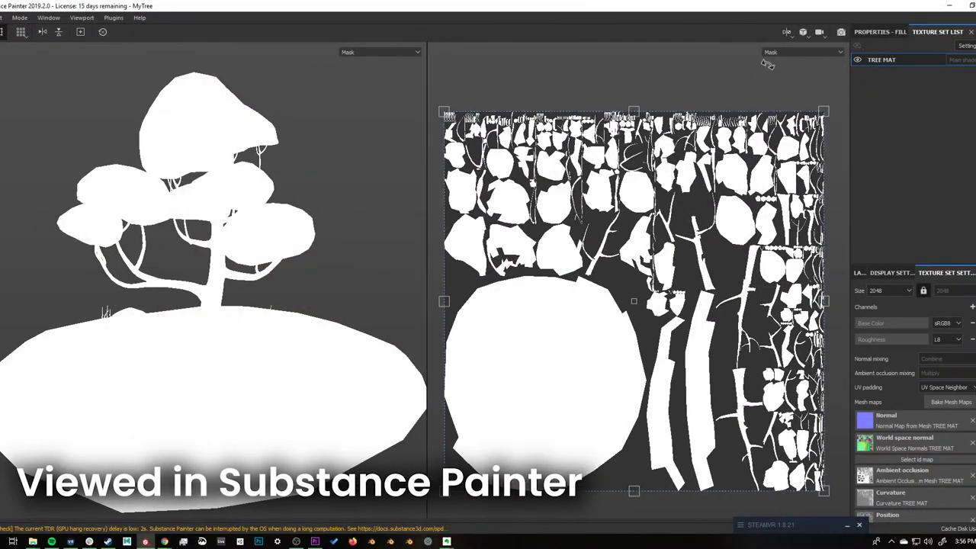
pyautogui.click(797, 52)
pyautogui.click(783, 80)
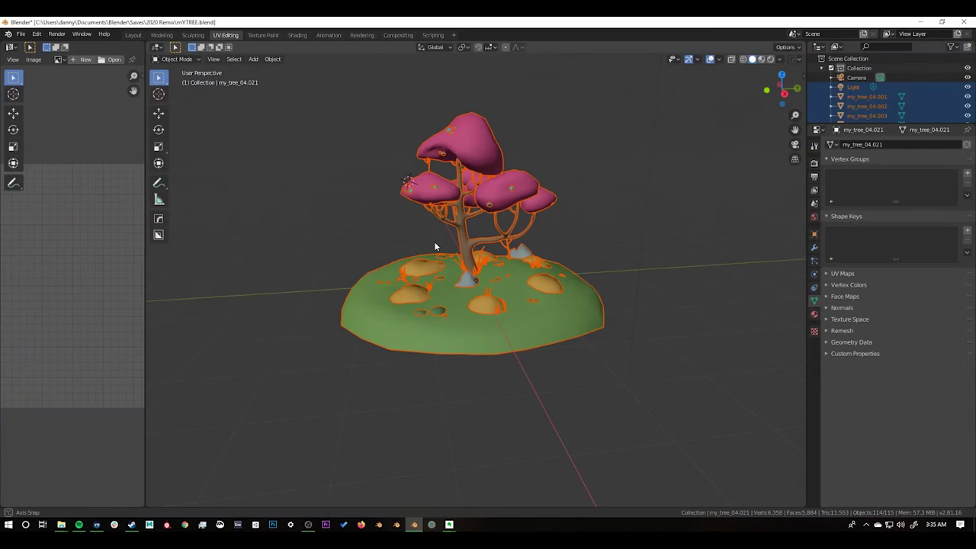
pyautogui.moveTo(435, 247); pyautogui.dragTo(436, 249, button='middle')
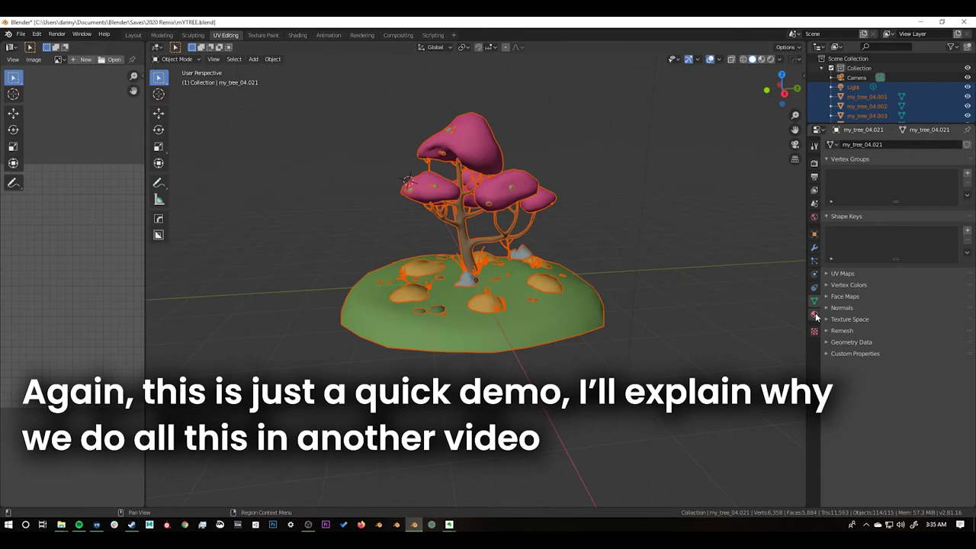
# Step: With Material Properties shown, join every selected piece into my_tree_04.021 via Object > Join
pyautogui.click(815, 315)
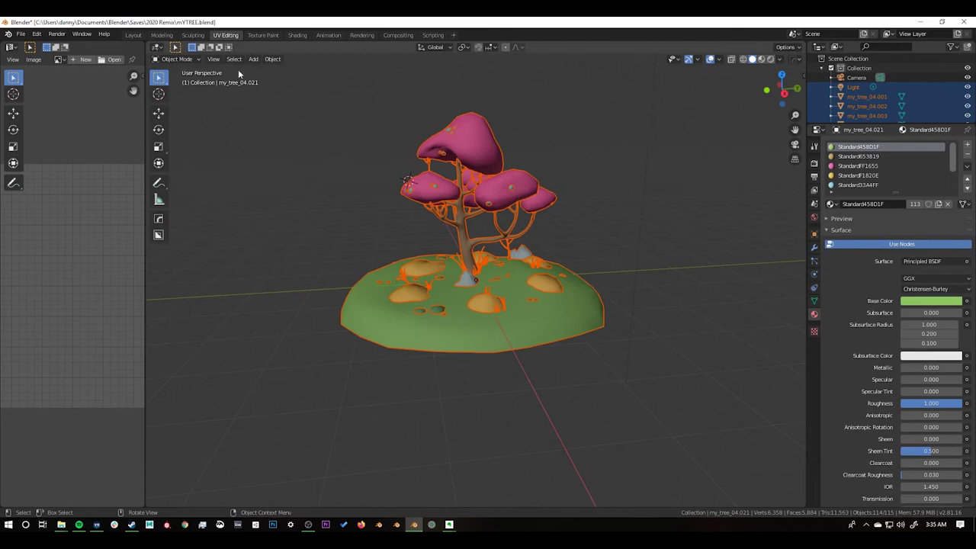
pyautogui.moveTo(386, 379); pyautogui.dragTo(412, 358, button='middle')
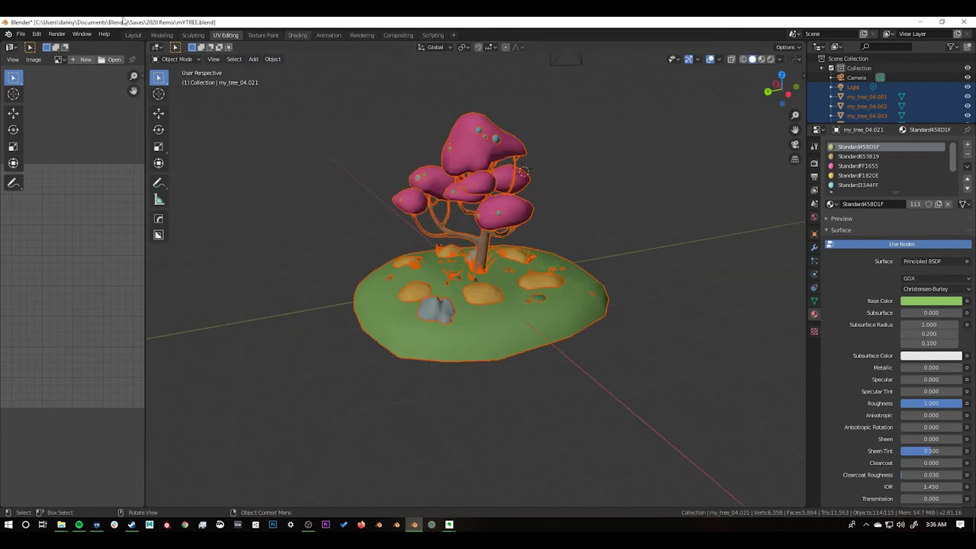
pyautogui.click(273, 59)
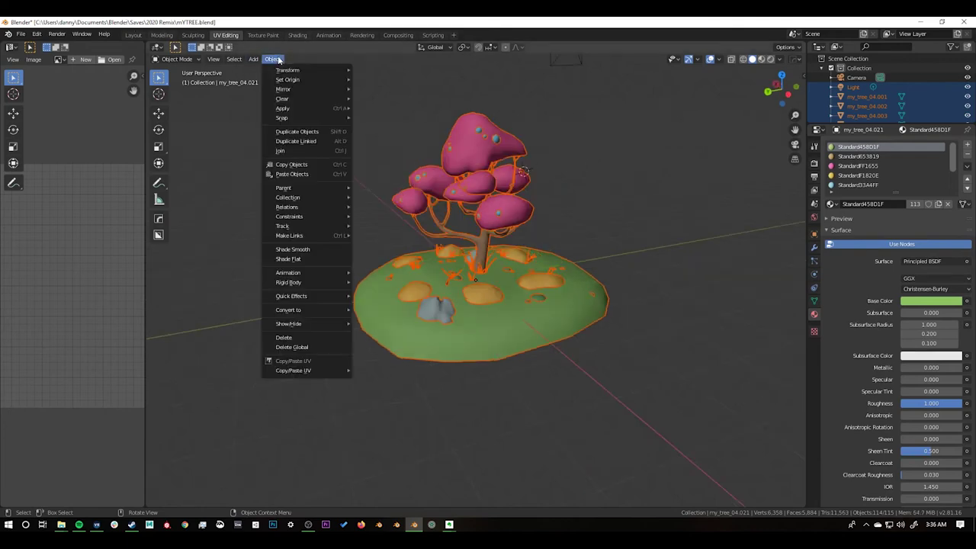
pyautogui.click(290, 150)
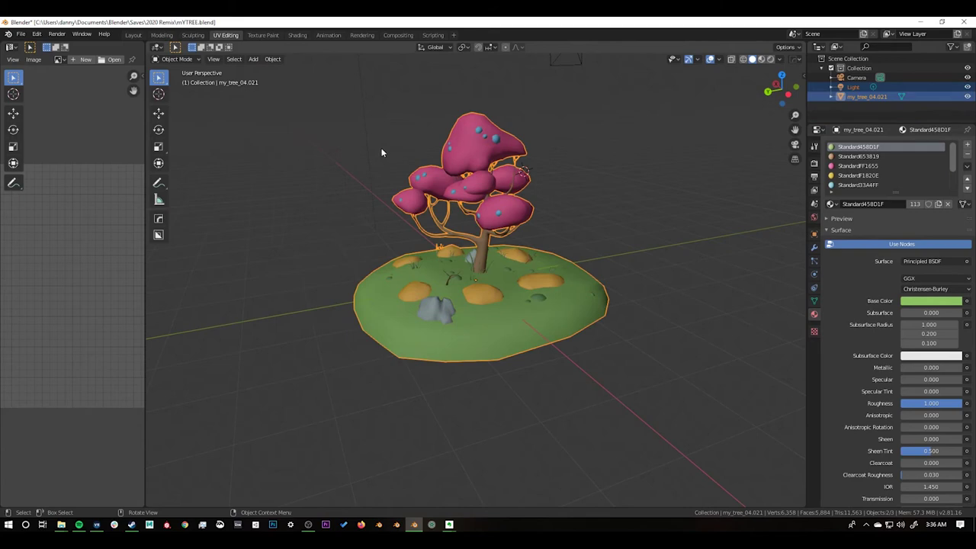
# Step: Remove the three extra material slots, add a new material and name it TREE MAT
pyautogui.click(967, 155)
pyautogui.click(968, 154)
pyautogui.click(967, 155)
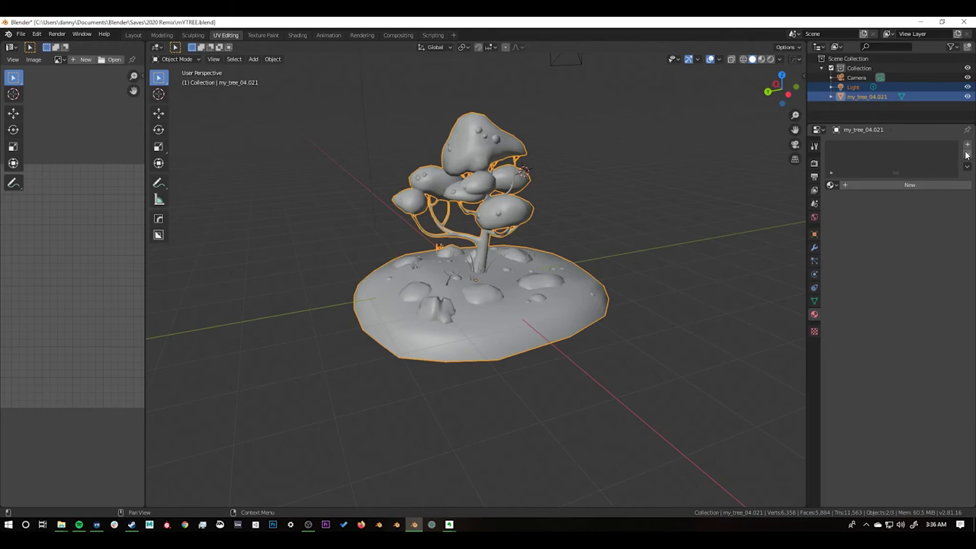
pyautogui.click(907, 184)
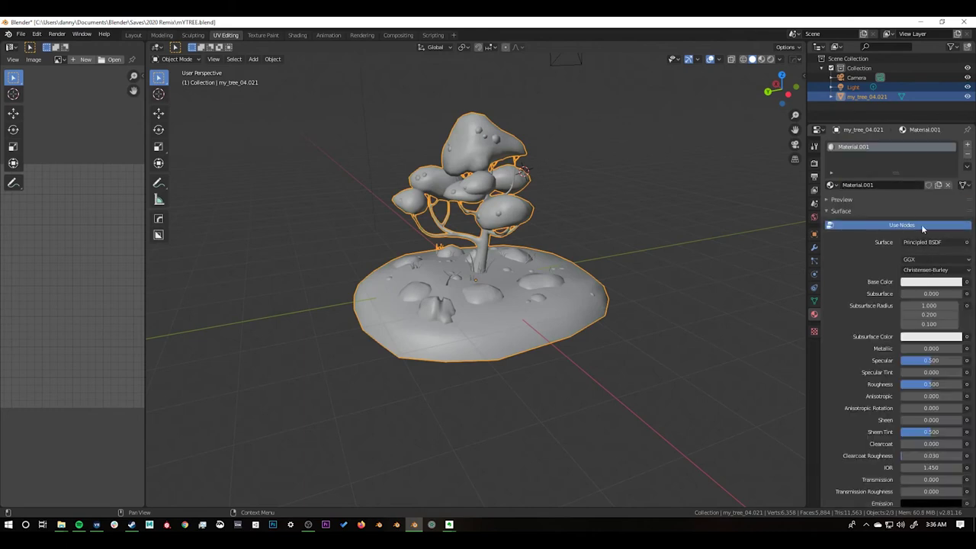
pyautogui.click(880, 184)
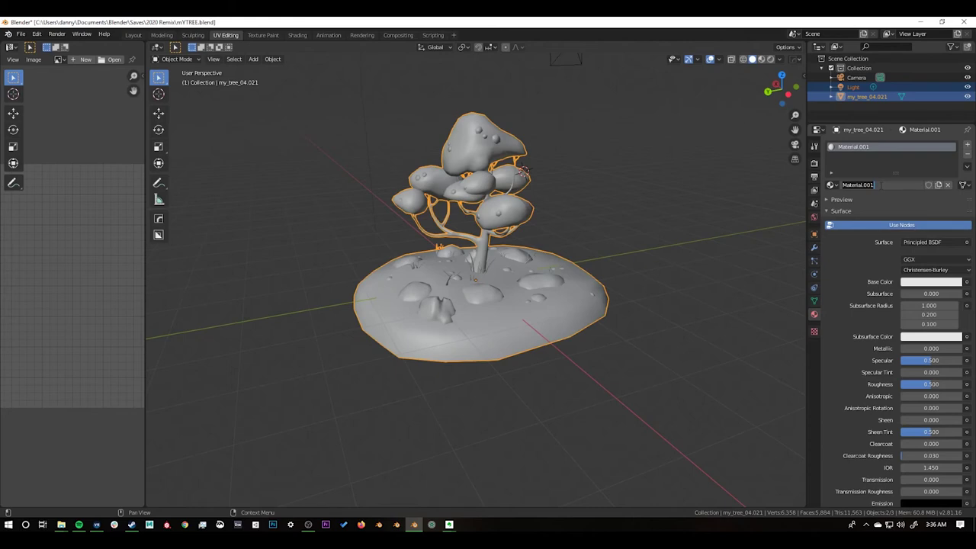
pyautogui.write('TREE MAT')
pyautogui.press('Return')
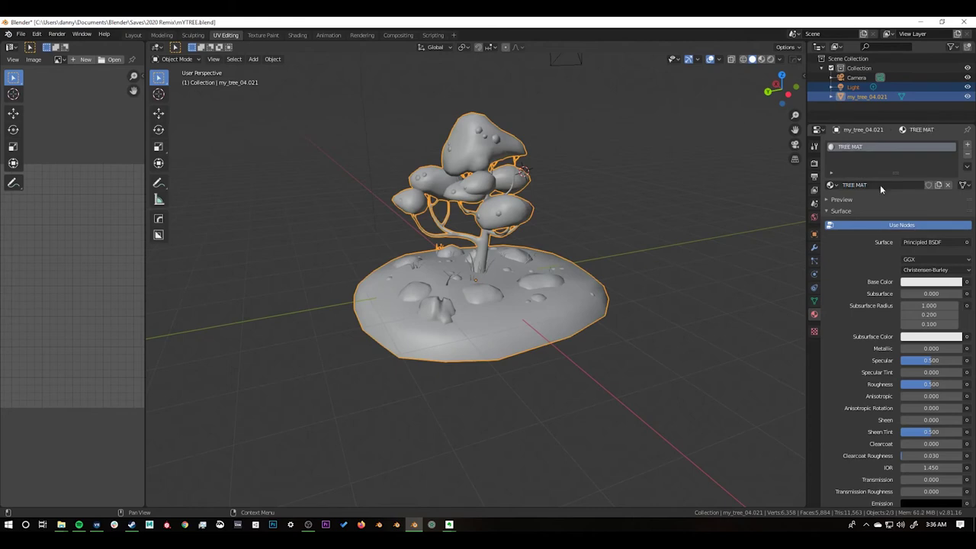
# Step: Check the tree briefly in Edit Mode, then go to File > Export
pyautogui.moveTo(465, 203); pyautogui.dragTo(498, 203, button='middle')
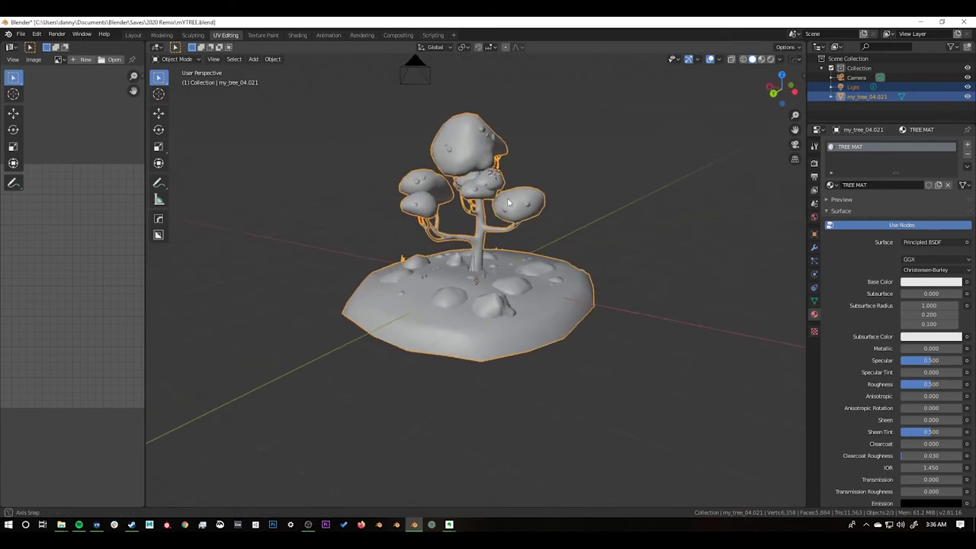
pyautogui.press('Tab')
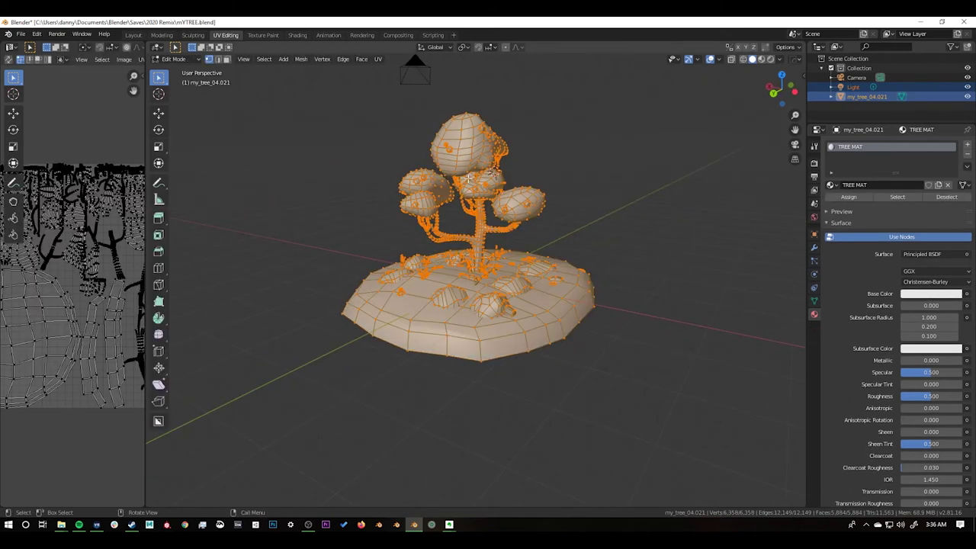
pyautogui.press('Tab')
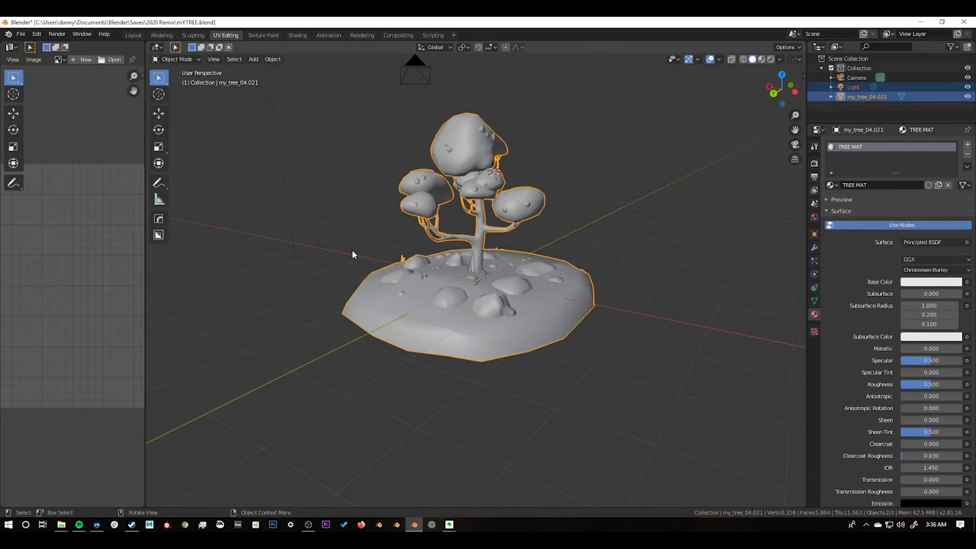
pyautogui.click(21, 34)
pyautogui.moveTo(55, 175)
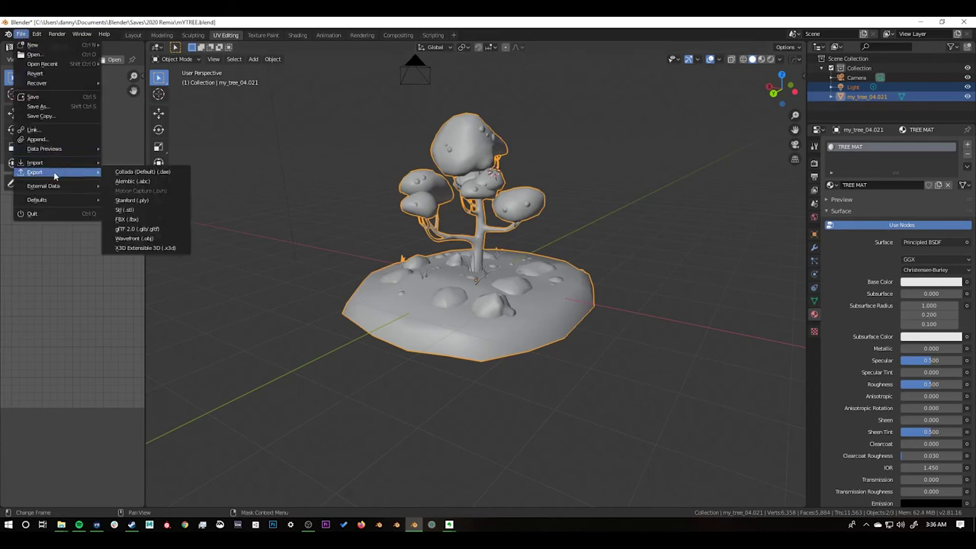
# Step: Export as glTF 2.0, then start a new Substance Painter project from the mYTREE mesh
pyautogui.click(136, 228)
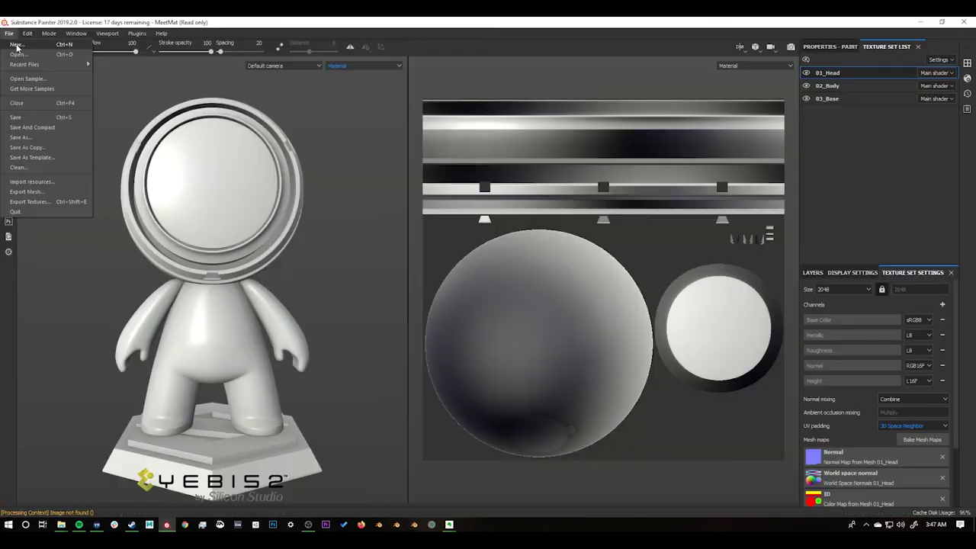
pyautogui.hotkey('ctrl', 'n')
pyautogui.click(586, 176)
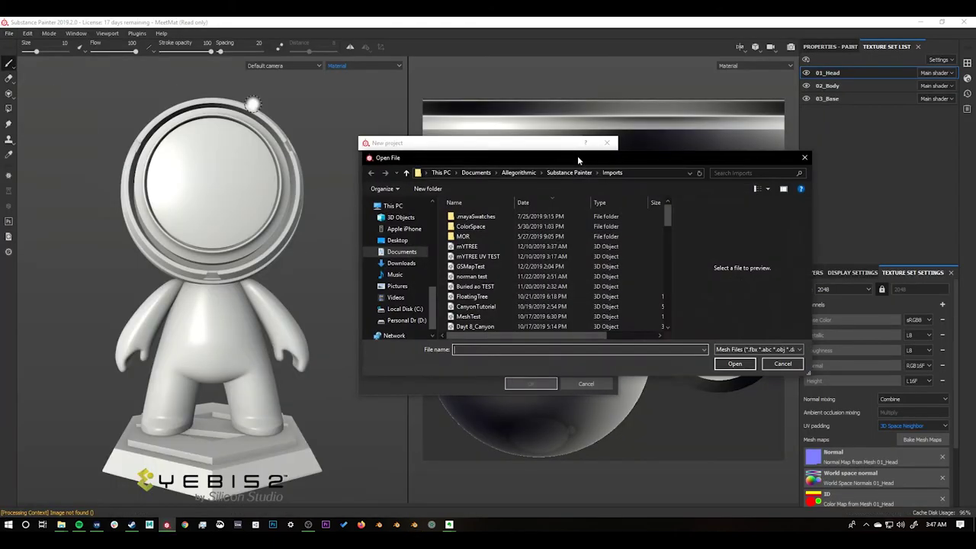
pyautogui.click(467, 246)
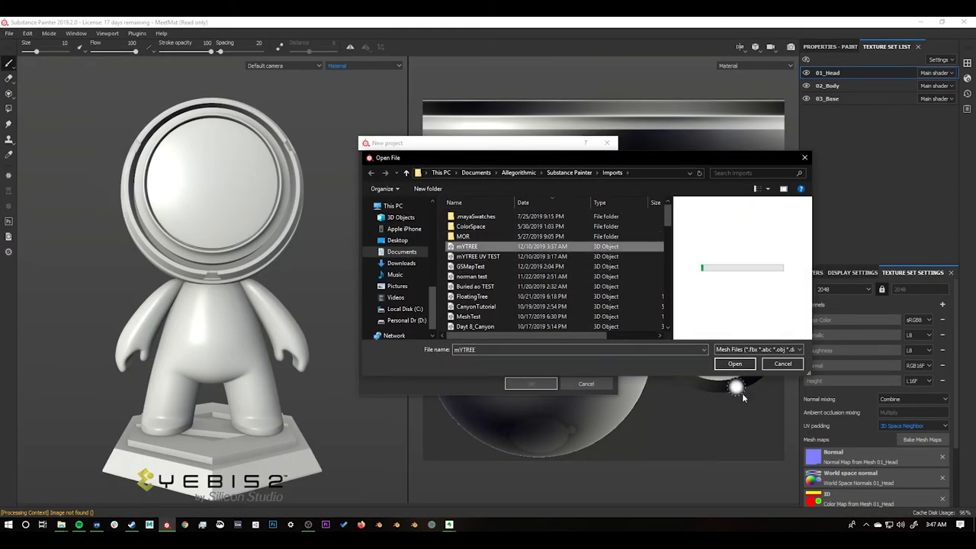
pyautogui.click(747, 367)
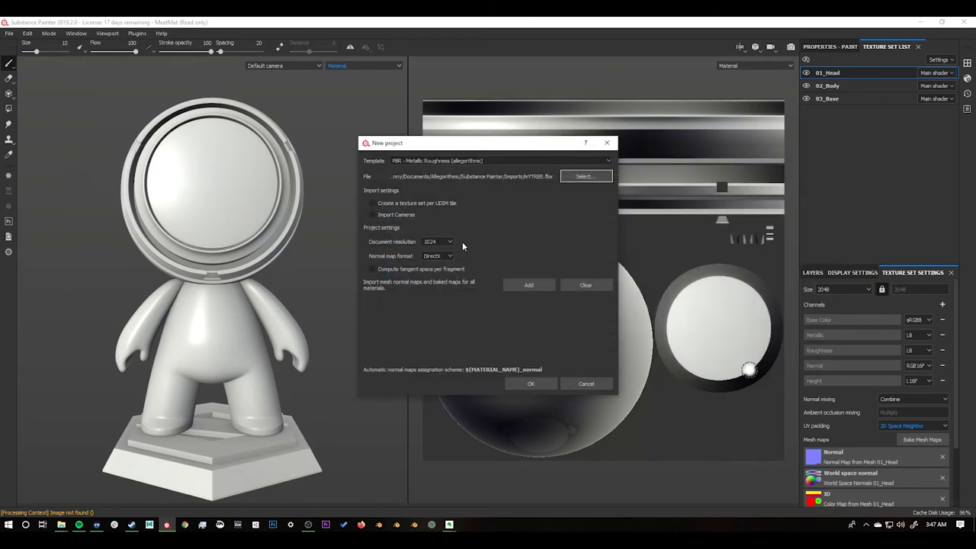
# Step: Set document resolution to 2048, create the project and discard sample project changes
pyautogui.click(447, 242)
pyautogui.click(437, 275)
pyautogui.click(532, 385)
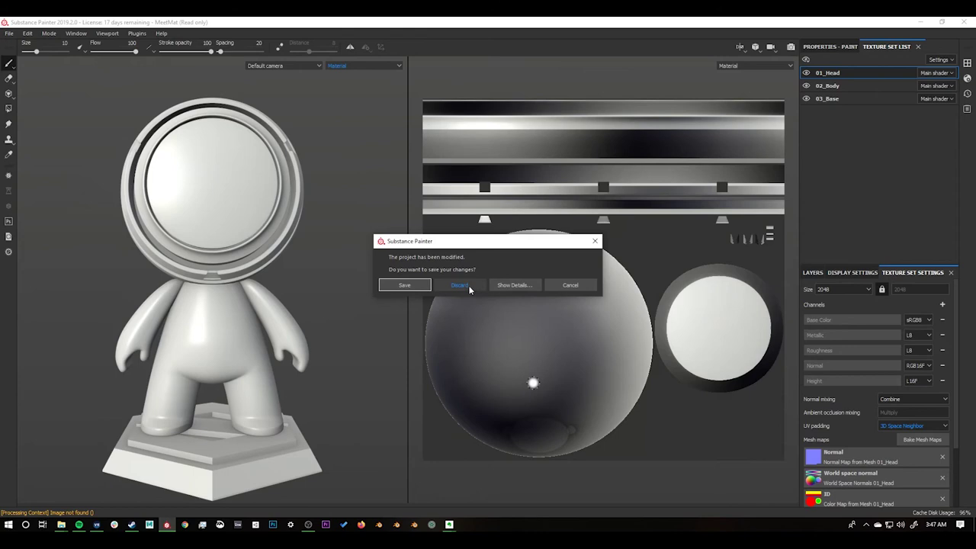
pyautogui.click(468, 286)
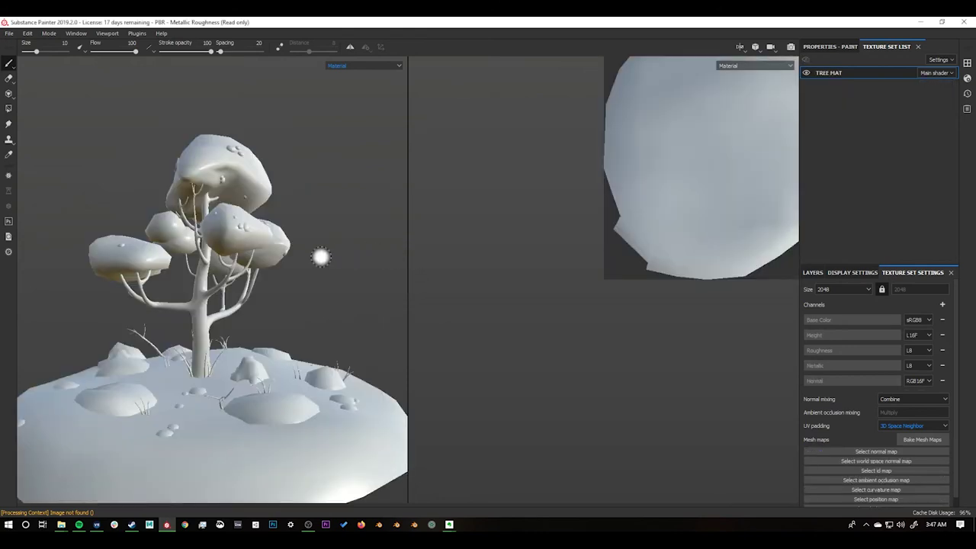
# Step: Add Layer 2 beneath Layer 1 and set Layer 1's blending to Multiply
pyautogui.keyDown('alt'); pyautogui.moveTo(321, 257); pyautogui.dragTo(242, 299); pyautogui.keyUp('alt')
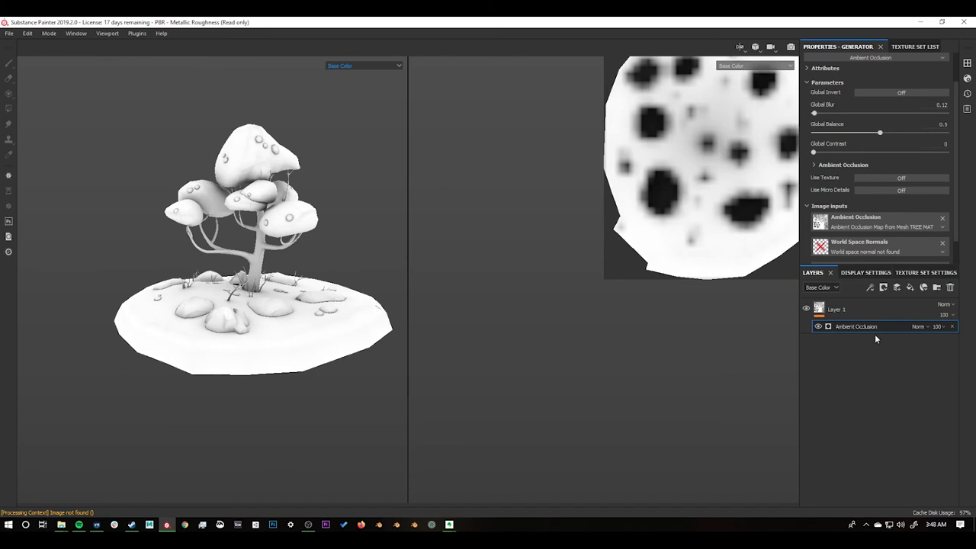
pyautogui.click(897, 289)
pyautogui.moveTo(859, 311)
pyautogui.mouseDown()
pyautogui.moveTo(861, 368)
pyautogui.moveTo(860, 357)
pyautogui.mouseUp()
pyautogui.click(946, 306)
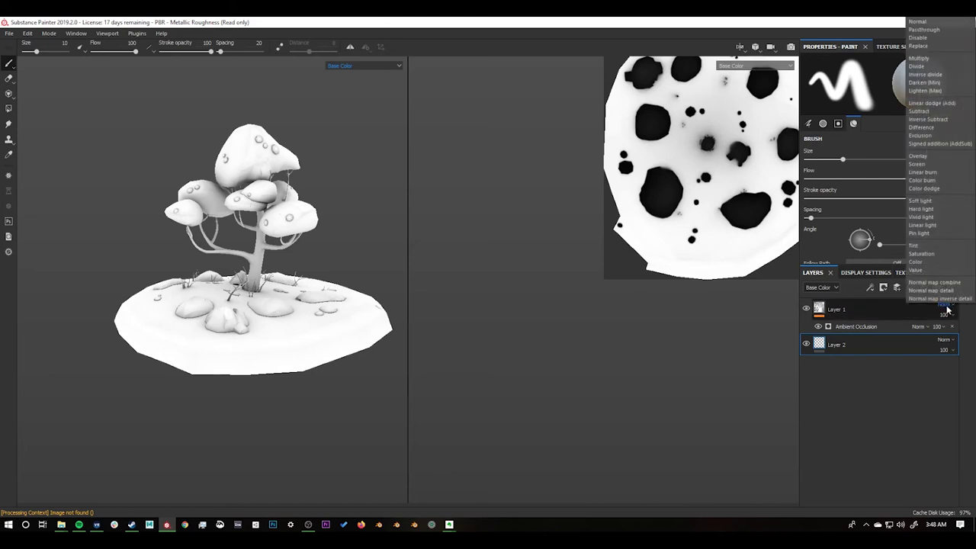
pyautogui.click(926, 59)
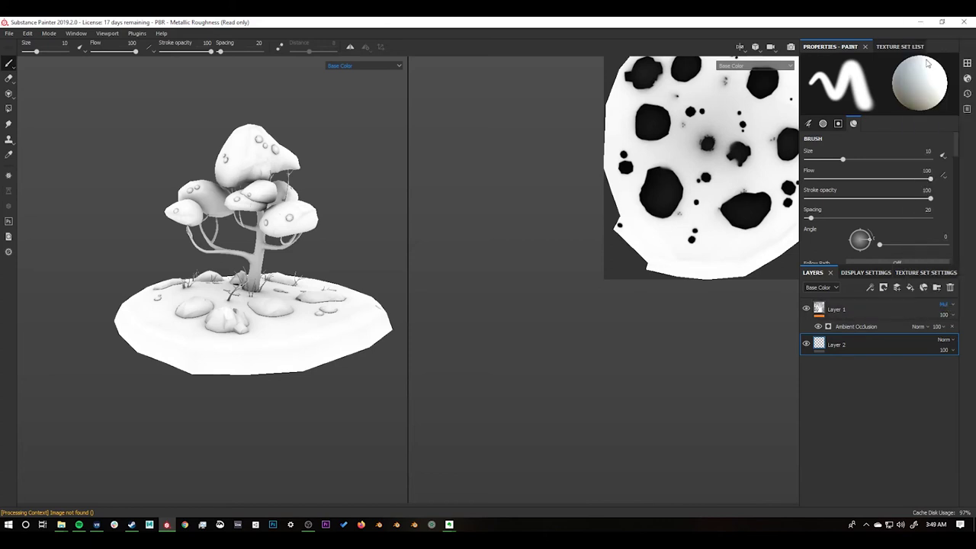
# Step: Give Layer 2 a fill with a saturated pink base colour
pyautogui.rightClick(843, 348)
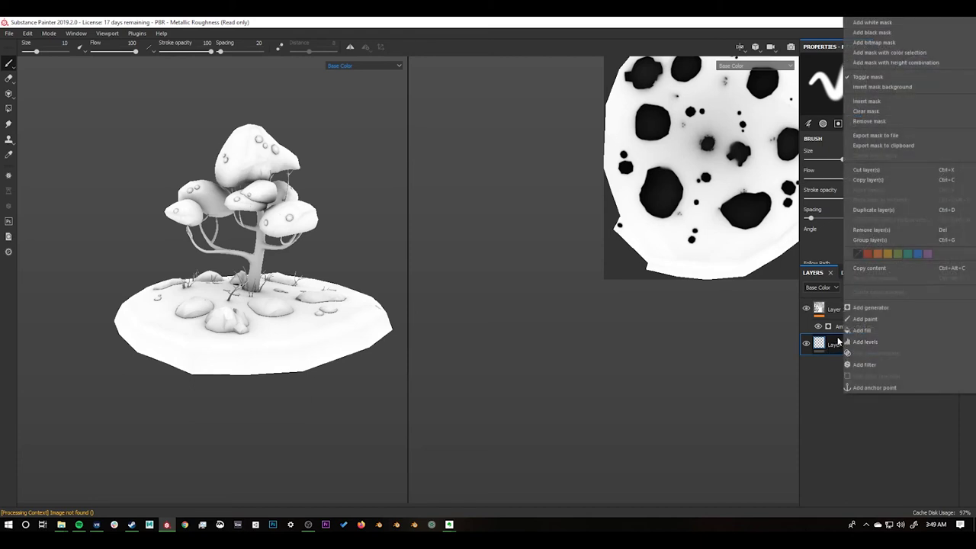
pyautogui.click(861, 330)
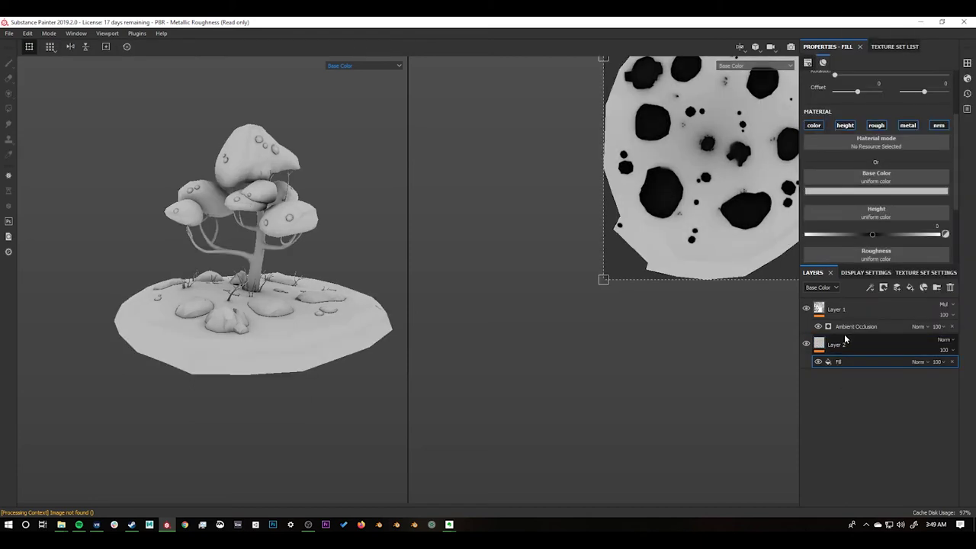
pyautogui.click(861, 191)
pyautogui.click(912, 211)
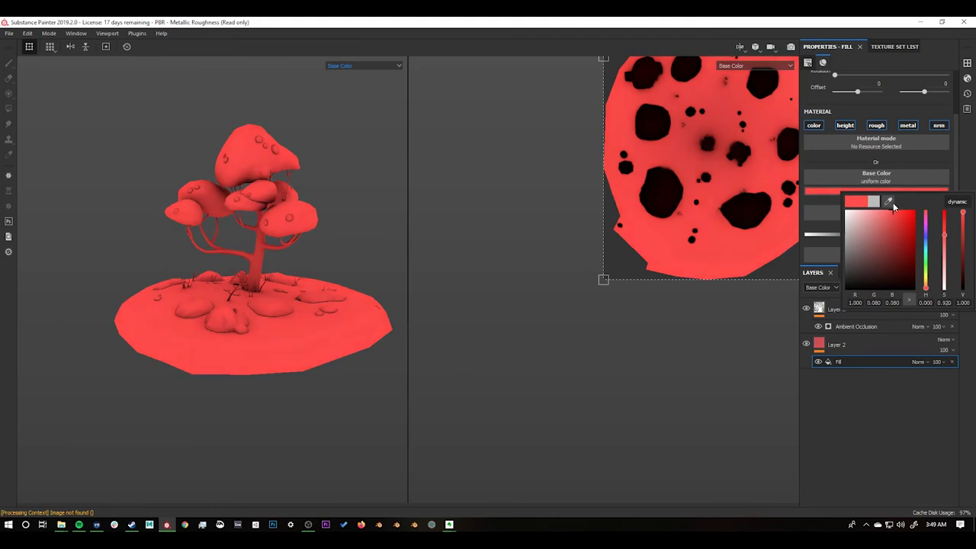
pyautogui.moveTo(894, 206); pyautogui.dragTo(928, 218)
pyautogui.click(902, 412)
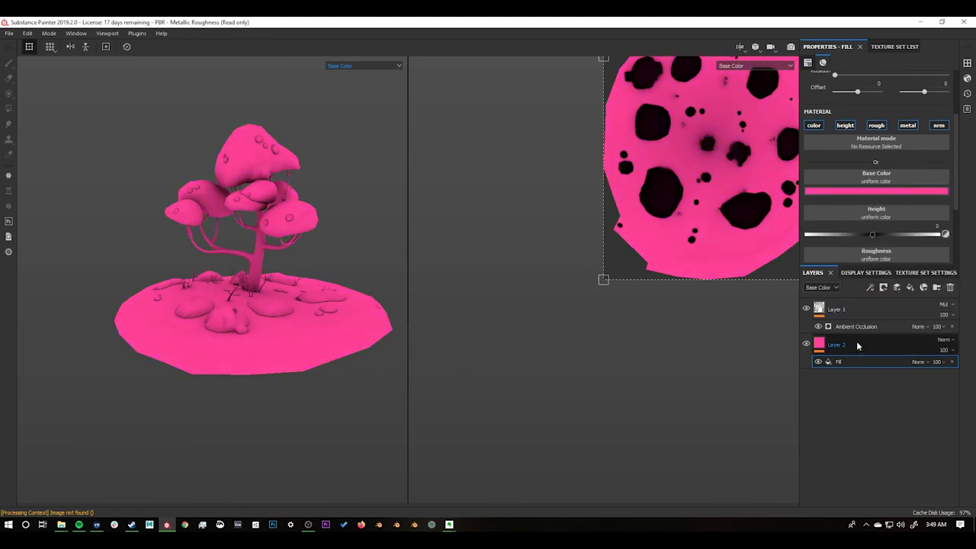
pyautogui.click(807, 344)
pyautogui.keyDown('alt'); pyautogui.moveTo(290, 191); pyautogui.dragTo(364, 242, button='middle'); pyautogui.keyUp('alt')
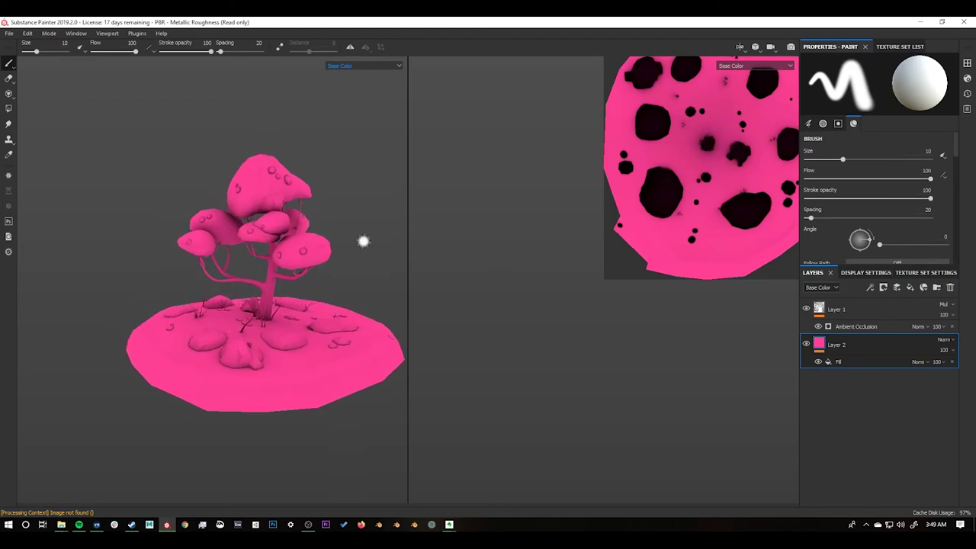
# Step: Switch to the 3D-only view and add a black mask to Layer 2
pyautogui.click(739, 47)
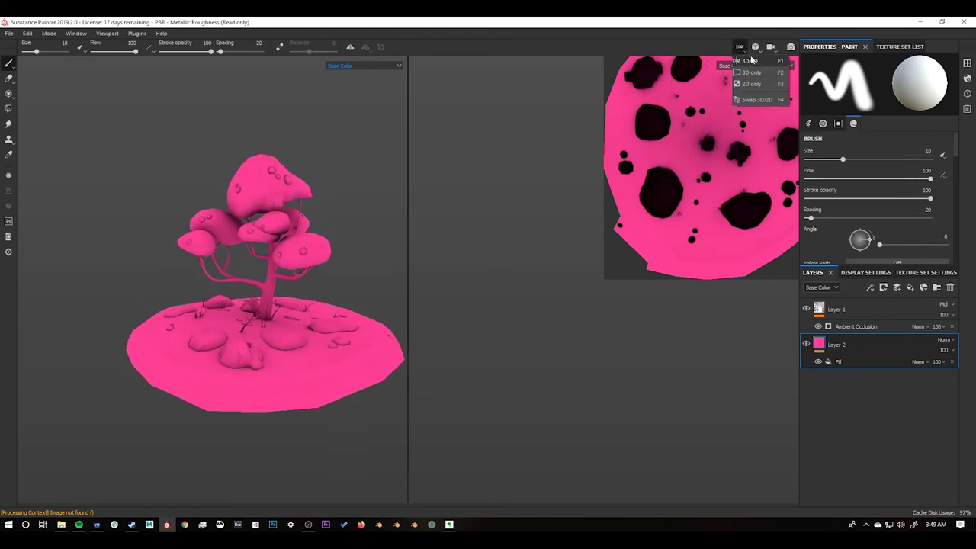
pyautogui.click(745, 74)
pyautogui.scroll(5, 469, 210)
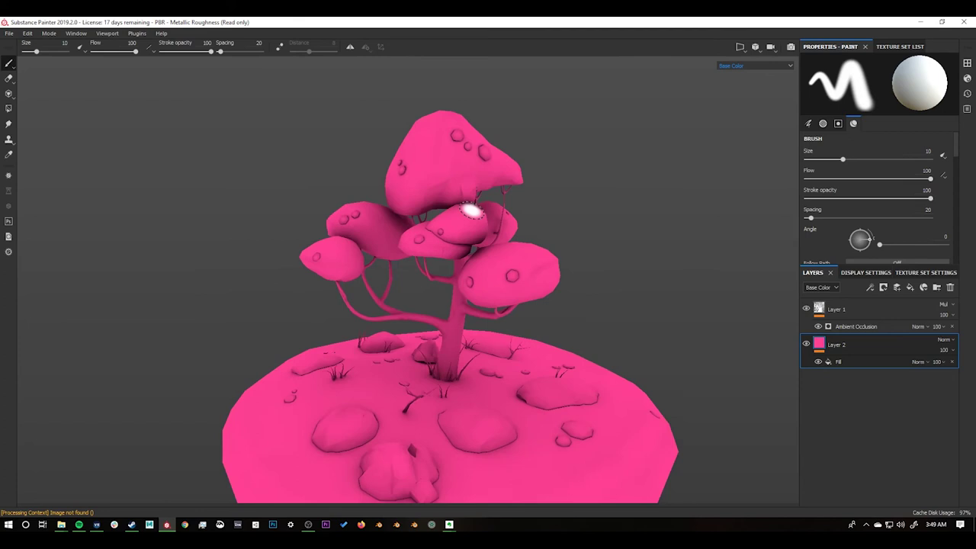
pyautogui.rightClick(827, 343)
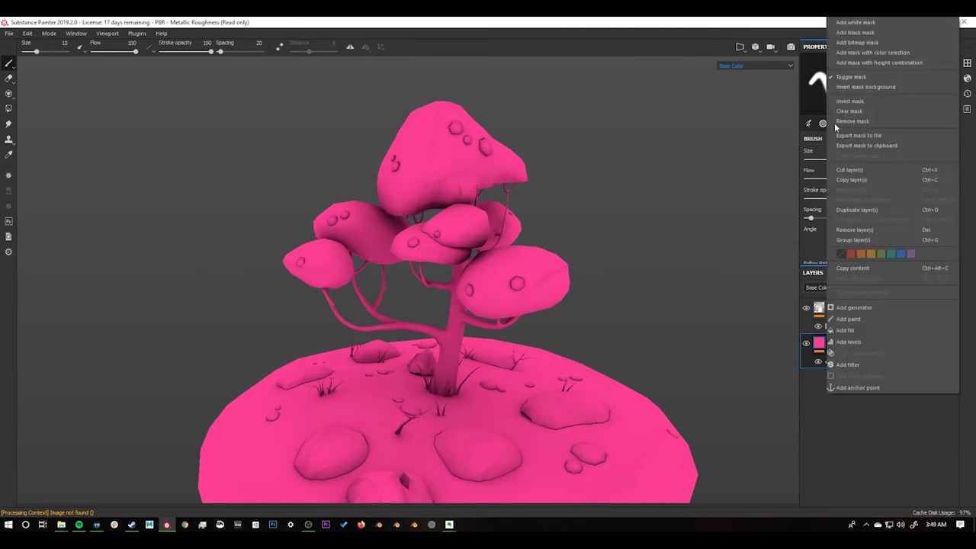
pyautogui.click(854, 33)
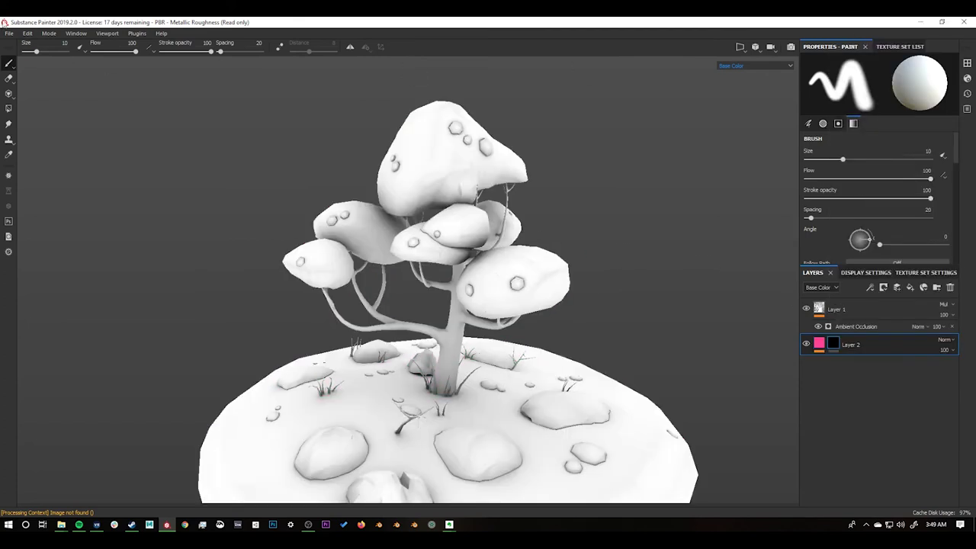
# Step: Polygon-fill all seven canopies pink through the mask, then duplicate Layer 2 for the next colour
pyautogui.click(9, 109)
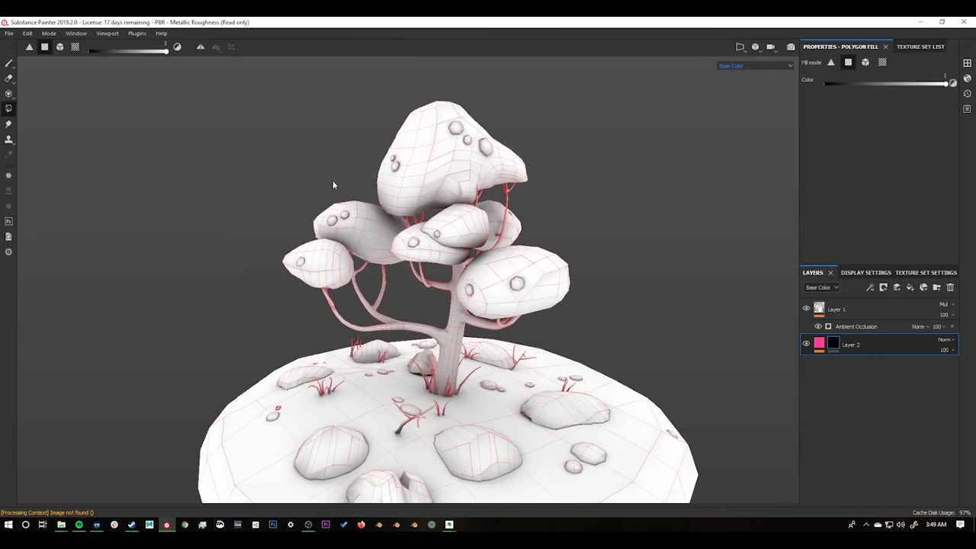
pyautogui.click(438, 165)
pyautogui.moveTo(444, 164); pyautogui.dragTo(451, 134)
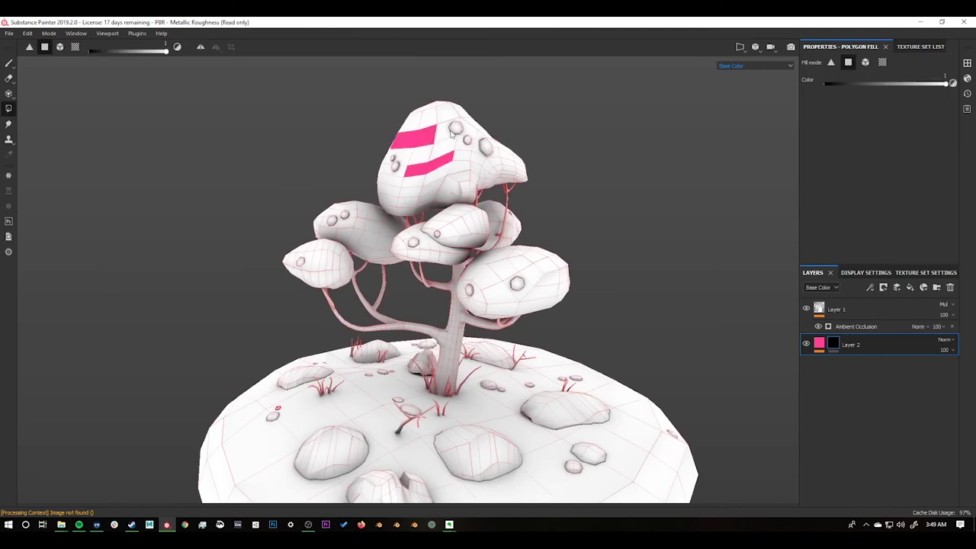
pyautogui.click(865, 62)
pyautogui.click(459, 235)
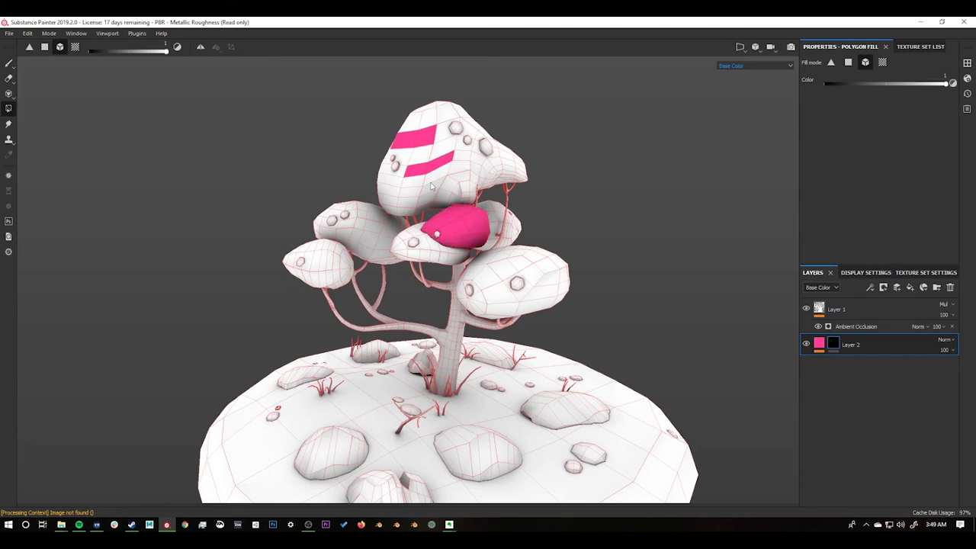
pyautogui.click(421, 171)
pyautogui.click(366, 221)
pyautogui.click(324, 260)
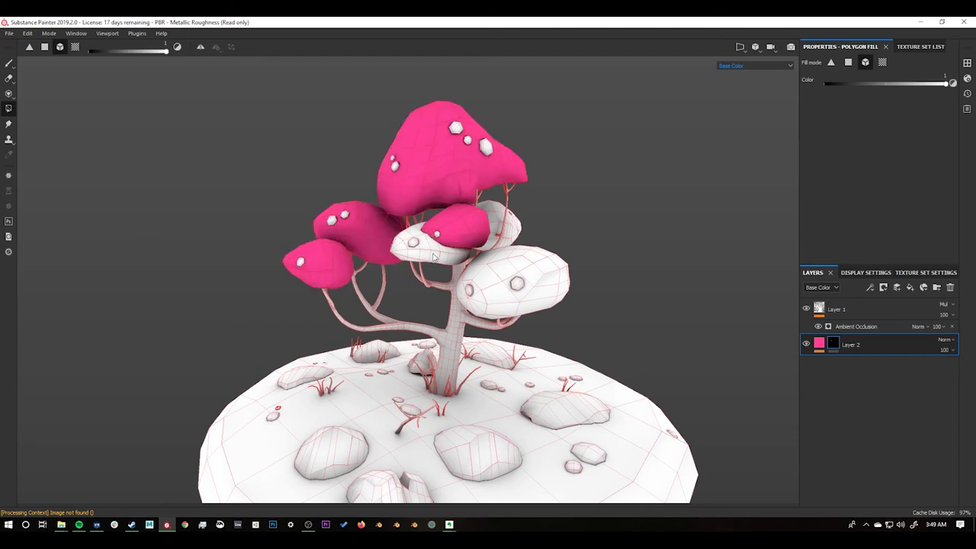
pyautogui.click(434, 256)
pyautogui.click(516, 230)
pyautogui.click(516, 281)
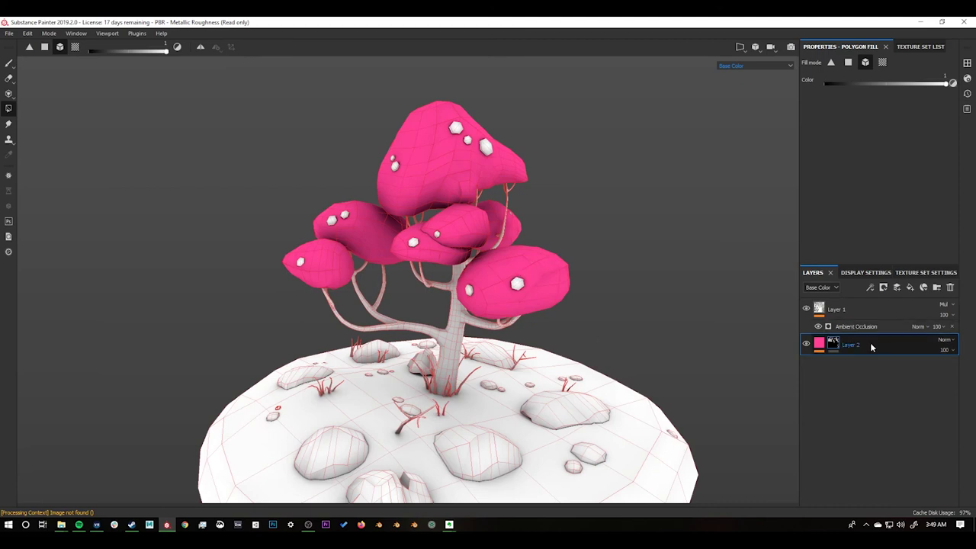
pyautogui.hotkey('ctrl', 'd')
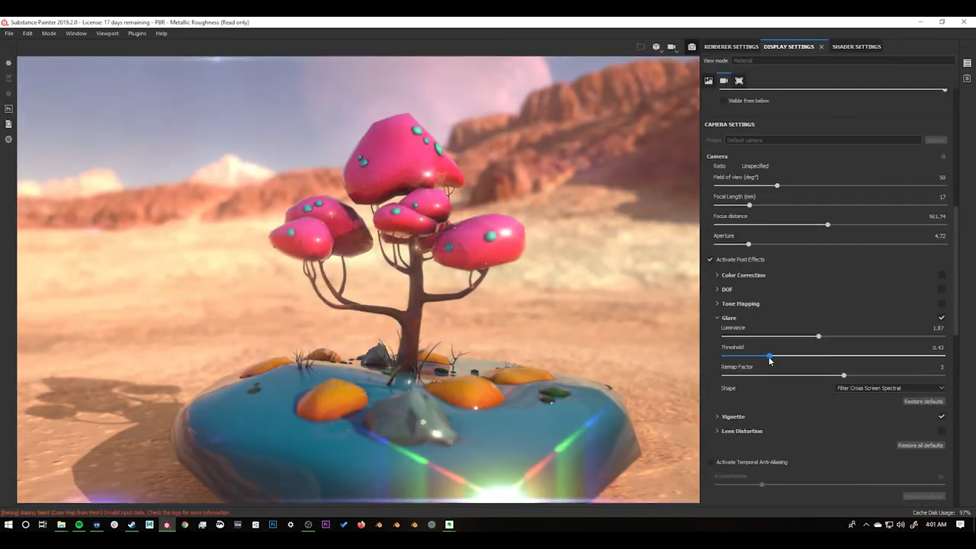
# Step: Open the Glare Shape dropdown in the post-effect settings
pyautogui.click(888, 388)
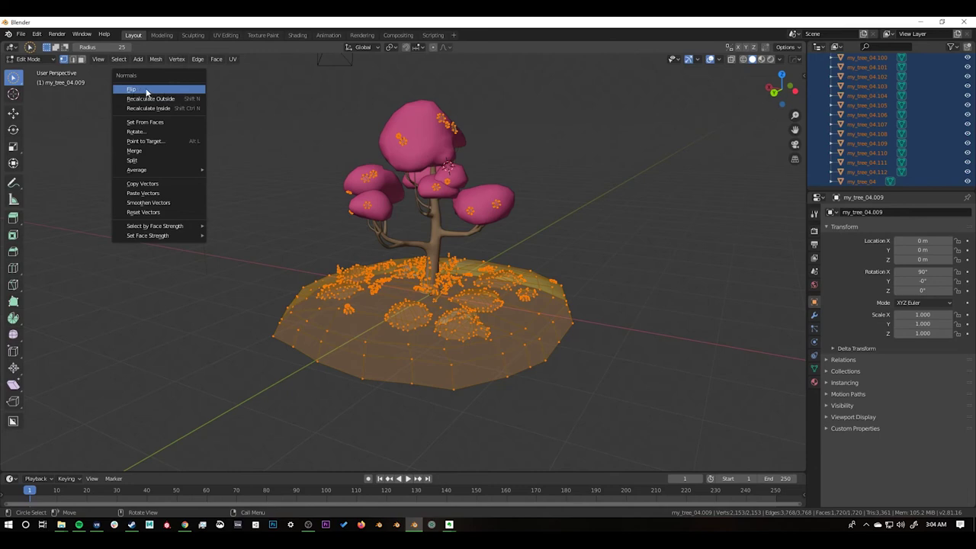
# Step: Apply Mesh > Normals > Flip to the island ground, then confirm the Smart UV Project unwrap
pyautogui.click(147, 91)
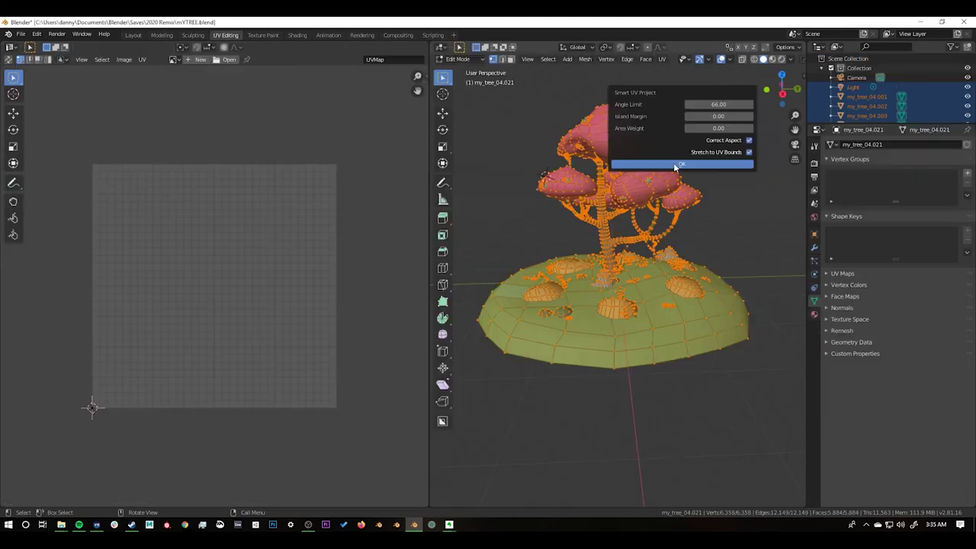
pyautogui.click(674, 162)
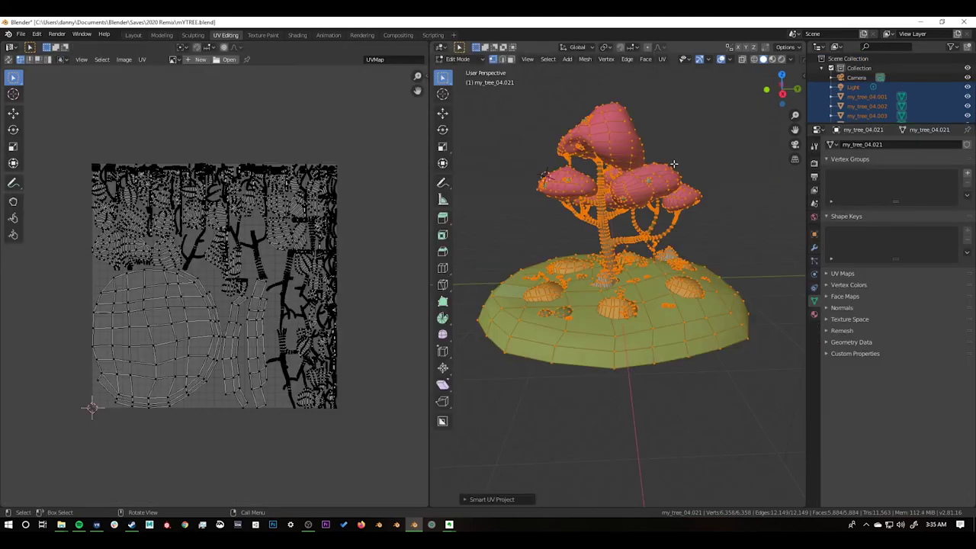